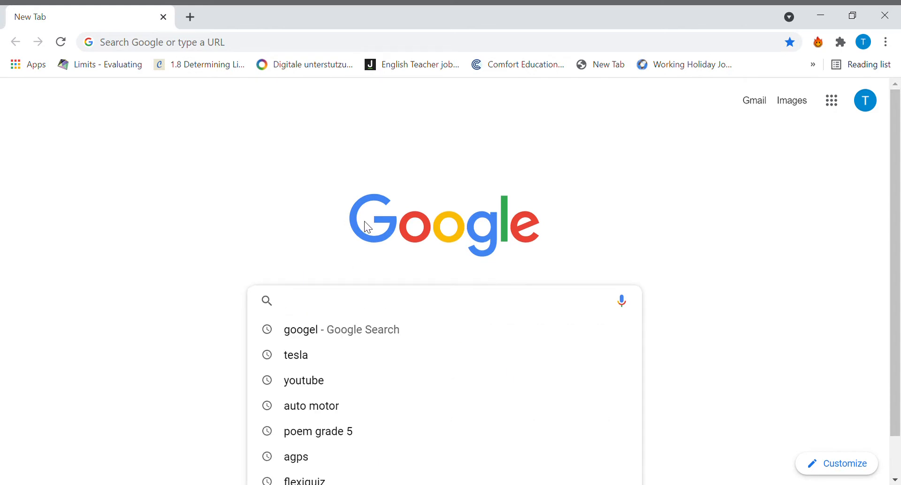
- Search Google for flexiquiz, open the FlexiQuiz login page and log in with the saved credentials
{"action": "type", "text": "fl"}
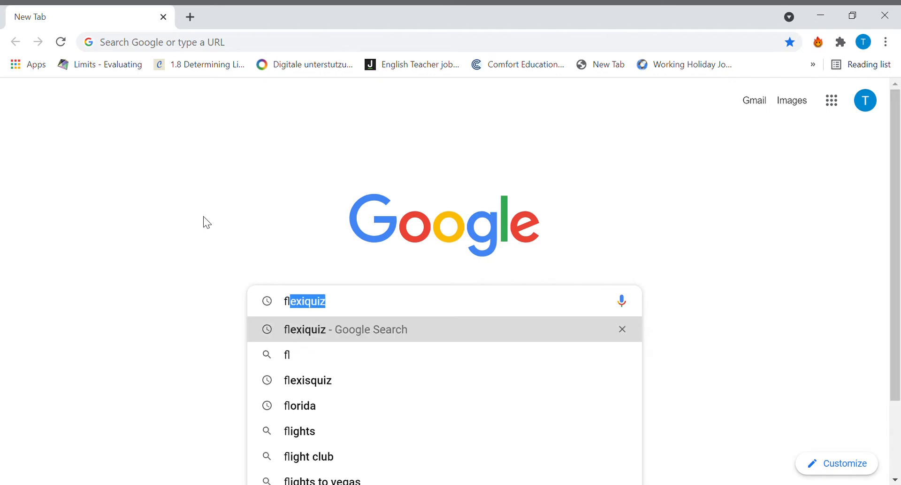
{"action": "key", "text": "Return"}
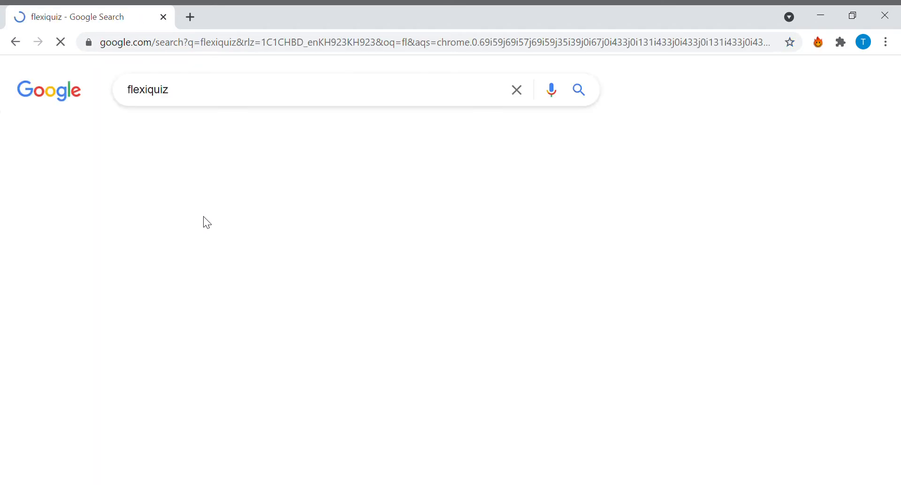
{"action": "left_click", "coordinate": [169, 291]}
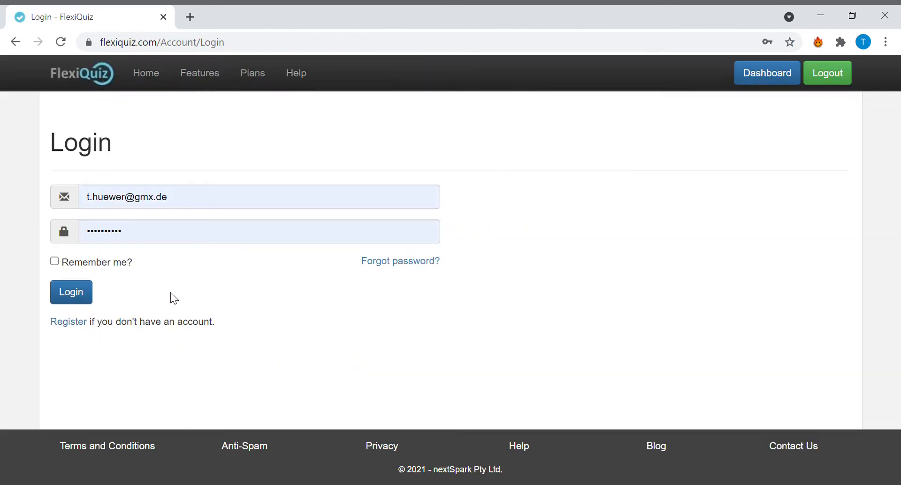
{"action": "left_click", "coordinate": [78, 290]}
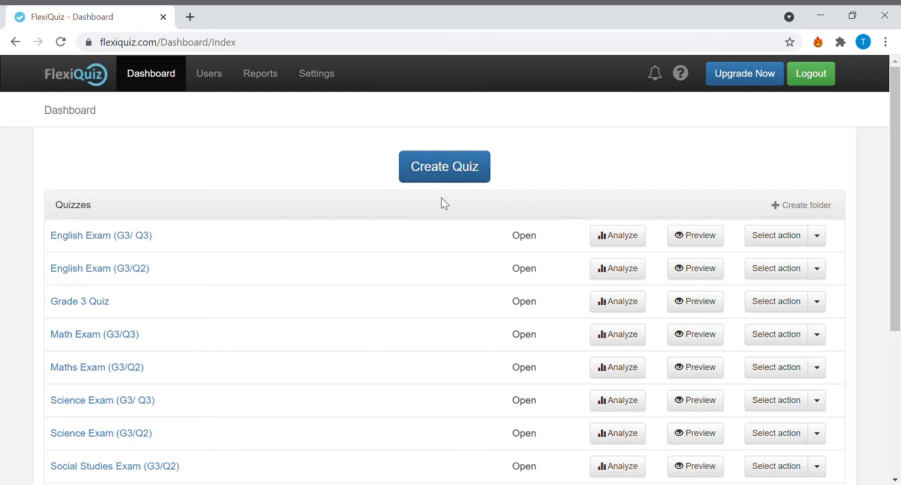
- Create a new quiz named "Test Quiz"
{"action": "left_click", "coordinate": [457, 178]}
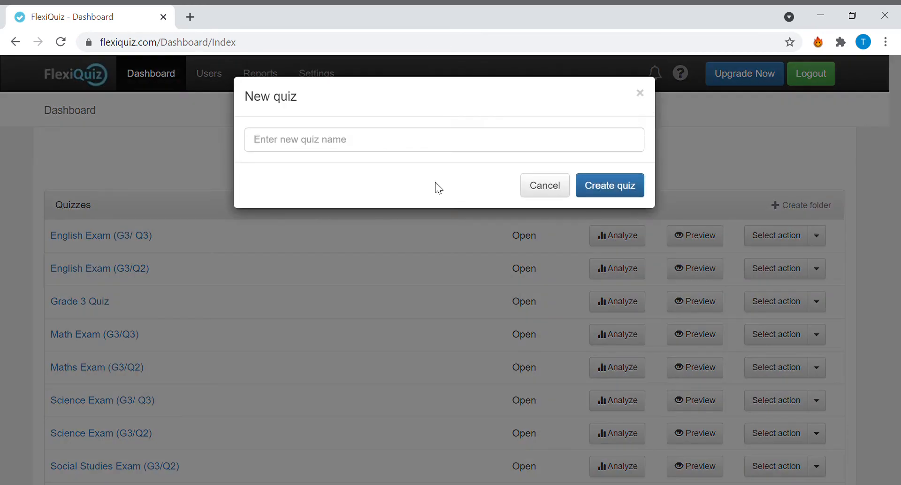
{"action": "left_click", "coordinate": [401, 149]}
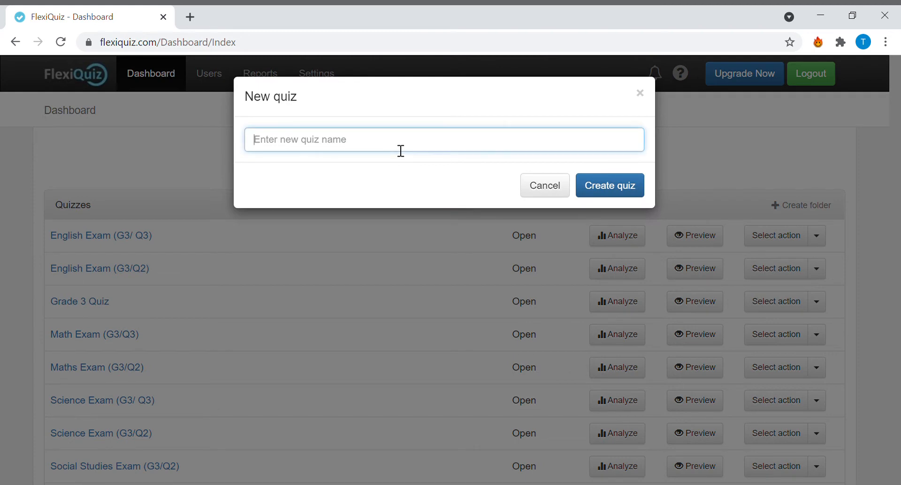
{"action": "type", "text": "Test Quiz"}
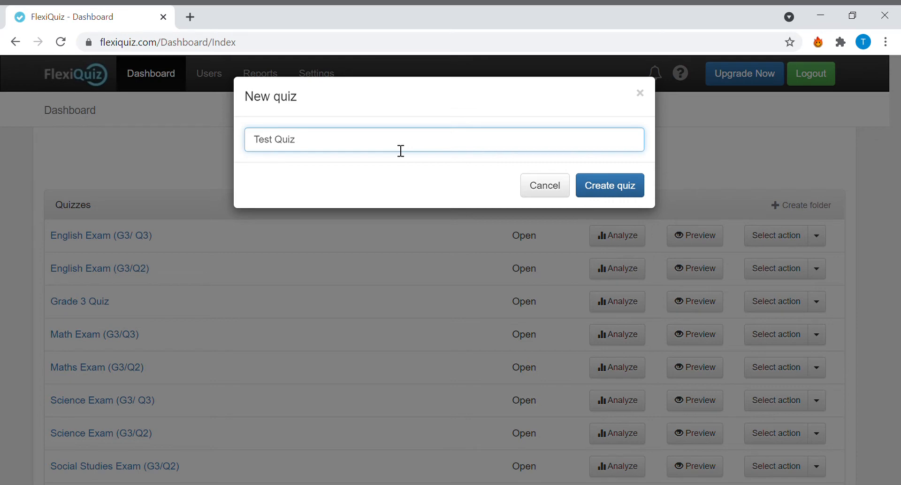
{"action": "left_click", "coordinate": [602, 185]}
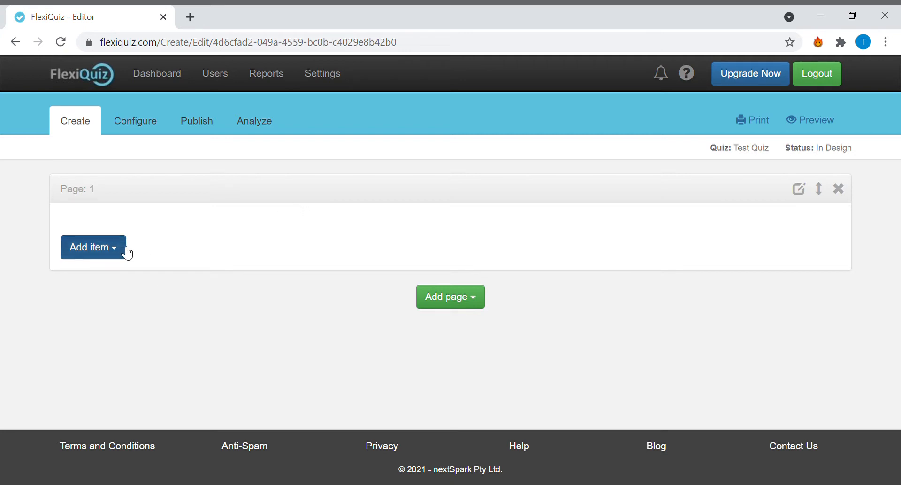
- Add a new question to page 1 with the question type Single Choice (Radio Button)
{"action": "left_click", "coordinate": [124, 250]}
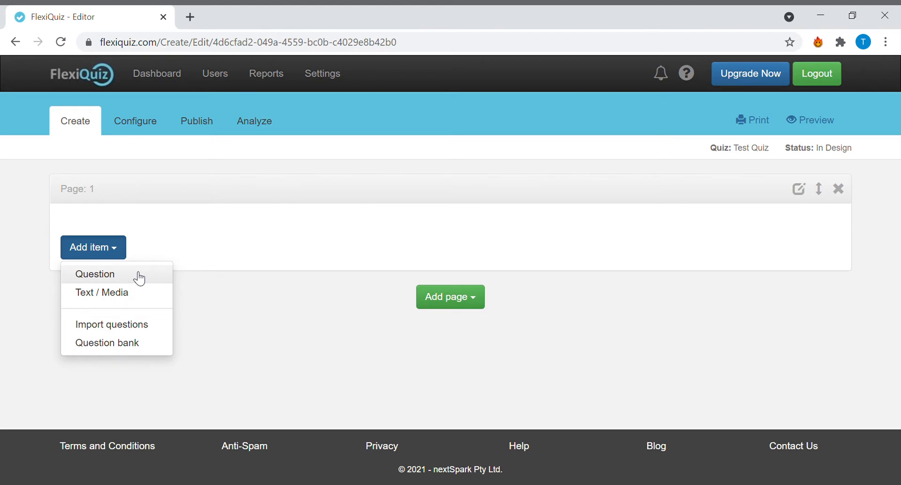
{"action": "left_click", "coordinate": [139, 276]}
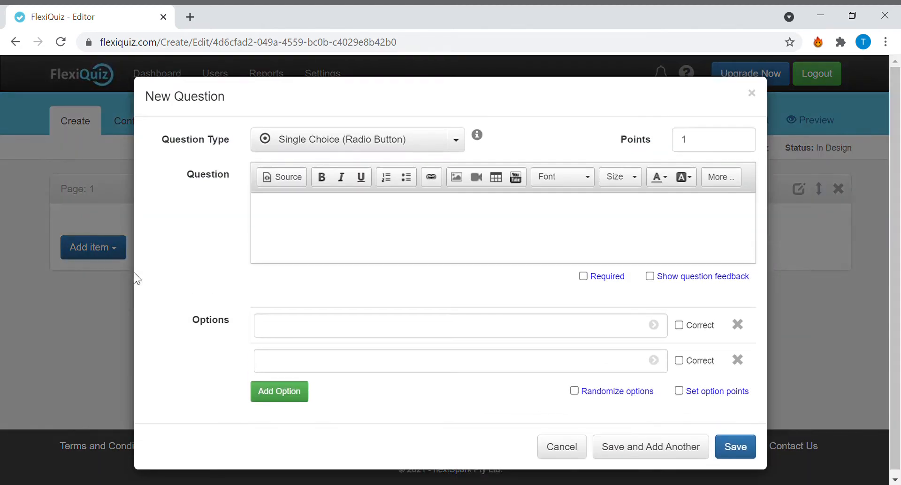
{"action": "left_click", "coordinate": [458, 142]}
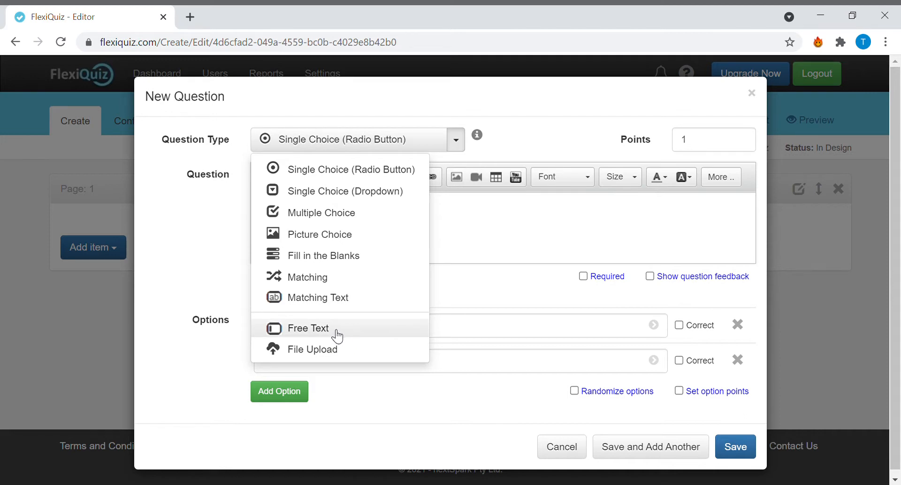
{"action": "left_click", "coordinate": [358, 169]}
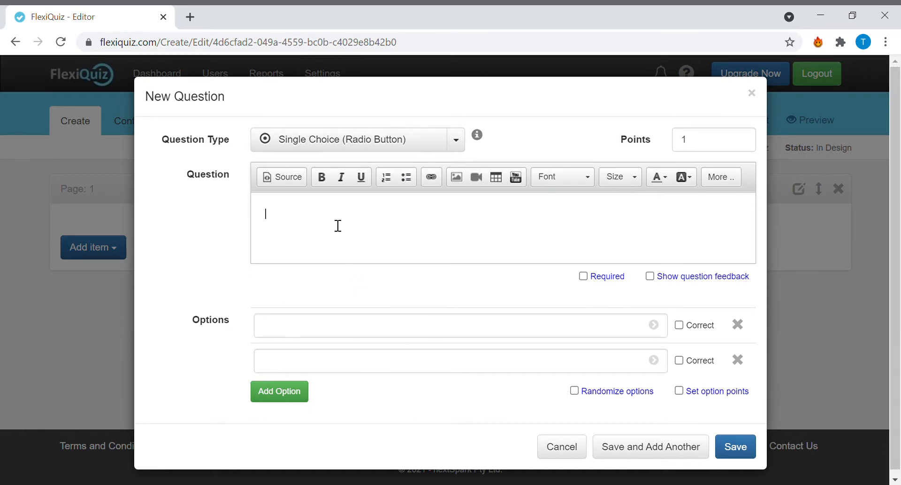
- Enter the question text "Who is the president of the United States?"
{"action": "type", "text": "Who is the president of the Unit"}
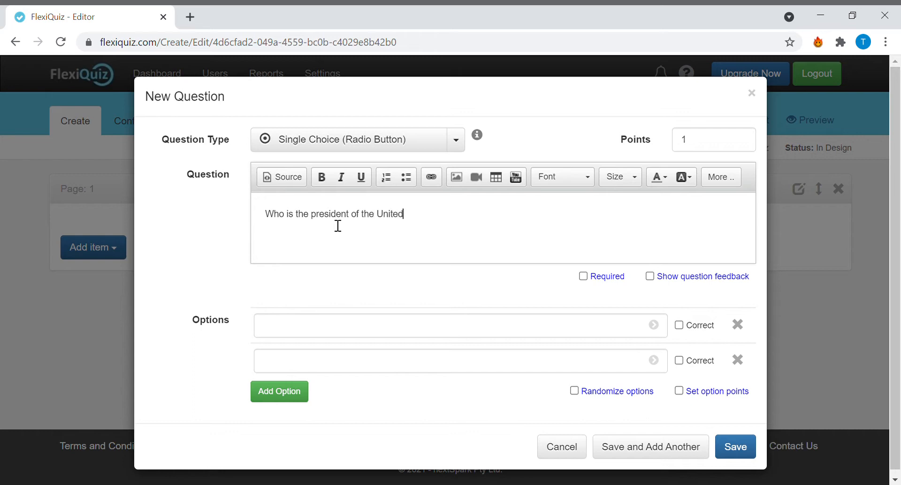
{"action": "type", "text": "ed States"}
- Enter "Barack Obama" and "Bill Clinton" as the first two answer options
{"action": "left_click", "coordinate": [361, 325]}
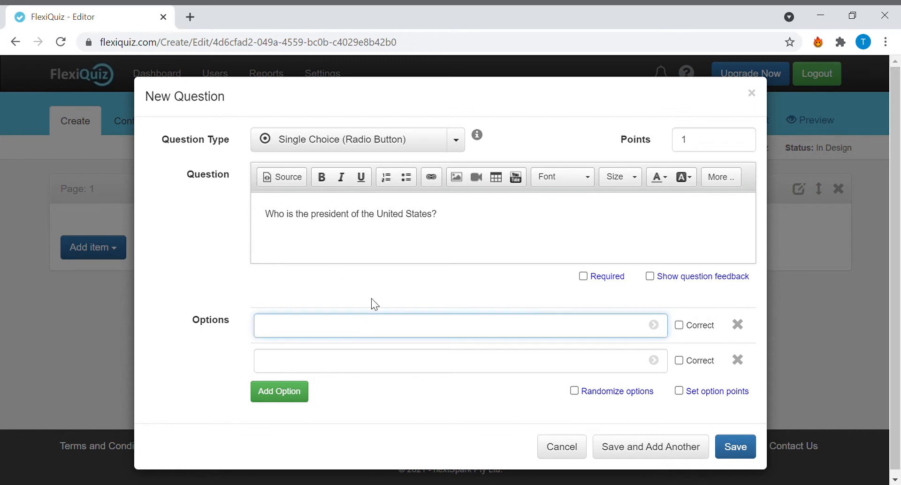
{"action": "type", "text": "Barack Obama"}
{"action": "left_click", "coordinate": [372, 363]}
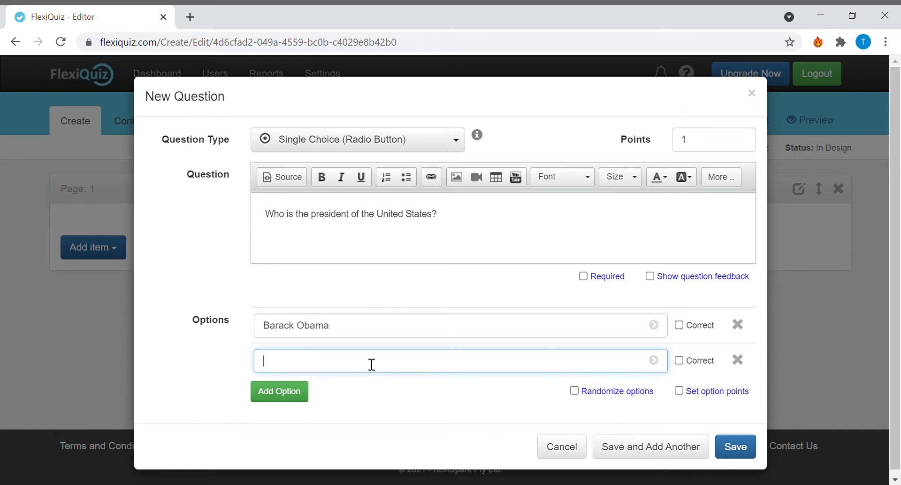
{"action": "type", "text": "Bill Clington"}
{"action": "key", "text": "BackSpace"}
{"action": "type", "text": "to"}
- Add a third answer option "Joe Biden" and mark it as correct
{"action": "left_click", "coordinate": [290, 398]}
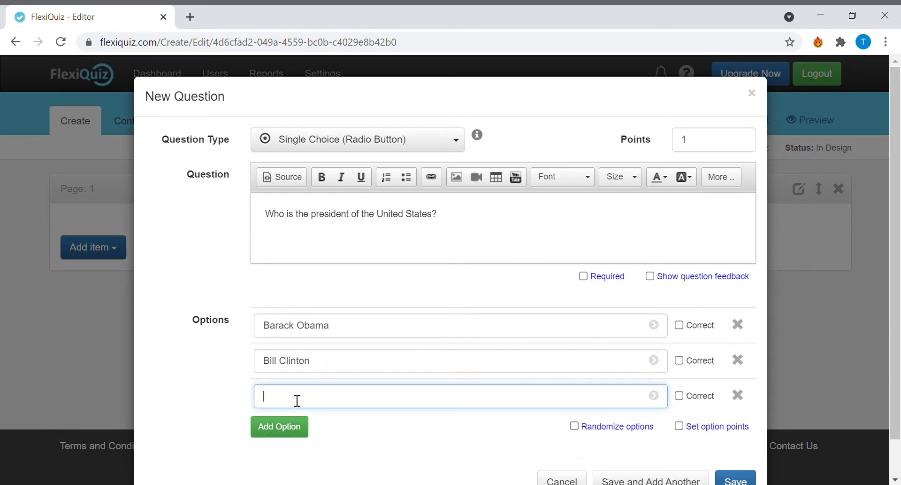
{"action": "type", "text": "JOe"}
{"action": "key", "text": "BackSpace"}
{"action": "key", "text": "BackSpace"}
{"action": "type", "text": "oe BIden"}
{"action": "left_click", "coordinate": [295, 396]}
{"action": "key", "text": "BackSpace"}
{"action": "type", "text": "i"}
{"action": "left_click", "coordinate": [680, 397]}
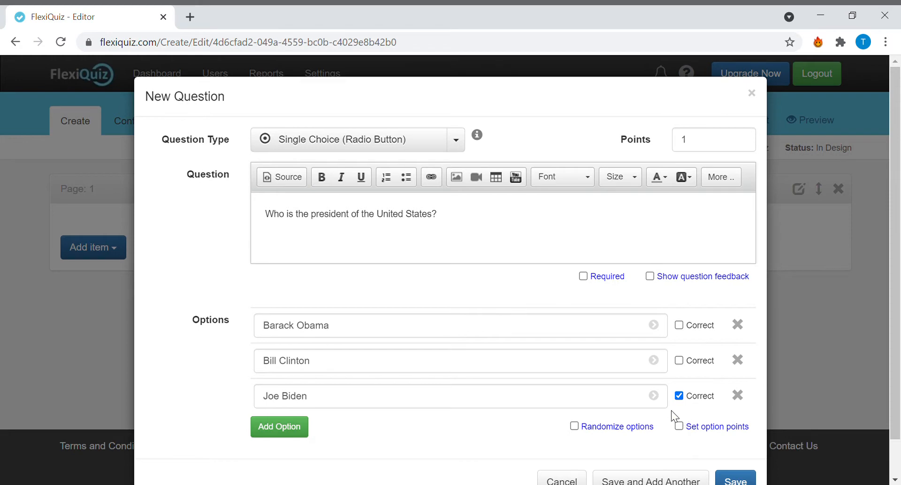
- Make the president question required and save it
{"action": "scroll", "coordinate": [653, 398], "scroll_direction": "down", "scroll_amount": 1}
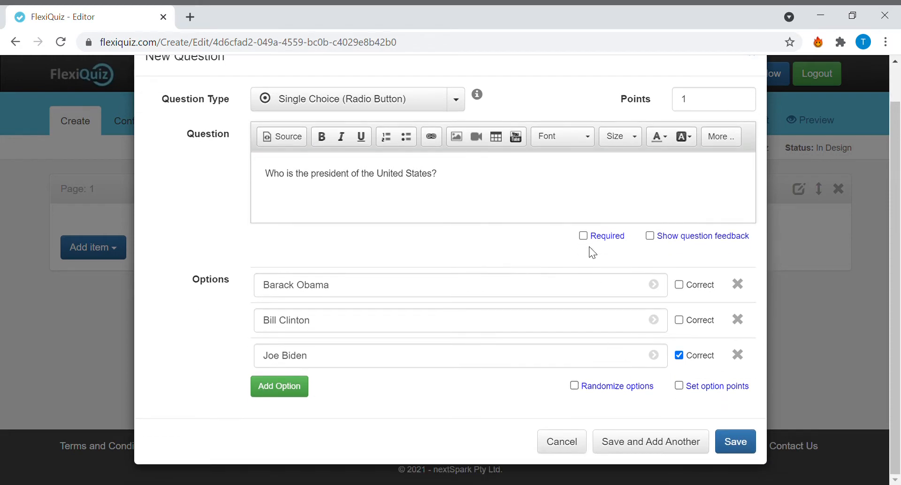
{"action": "scroll", "coordinate": [596, 247], "scroll_direction": "up", "scroll_amount": 1}
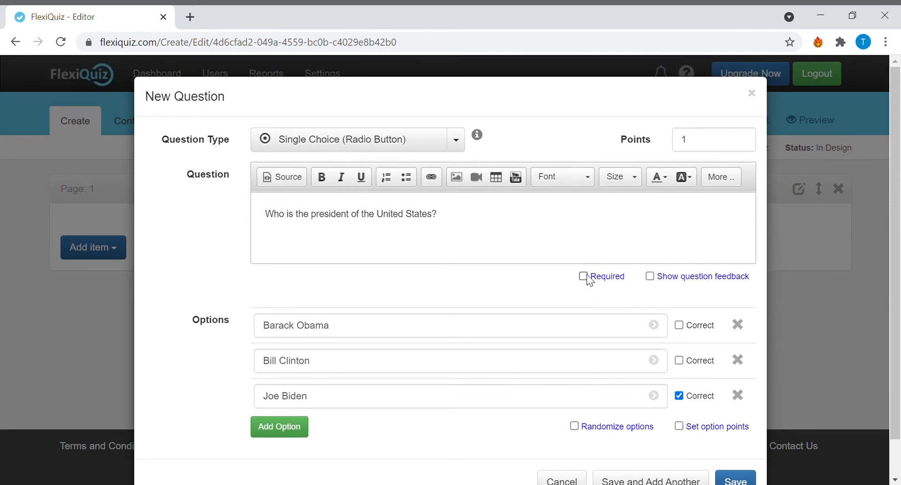
{"action": "left_click", "coordinate": [587, 276]}
{"action": "scroll", "coordinate": [629, 300], "scroll_direction": "down", "scroll_amount": 1}
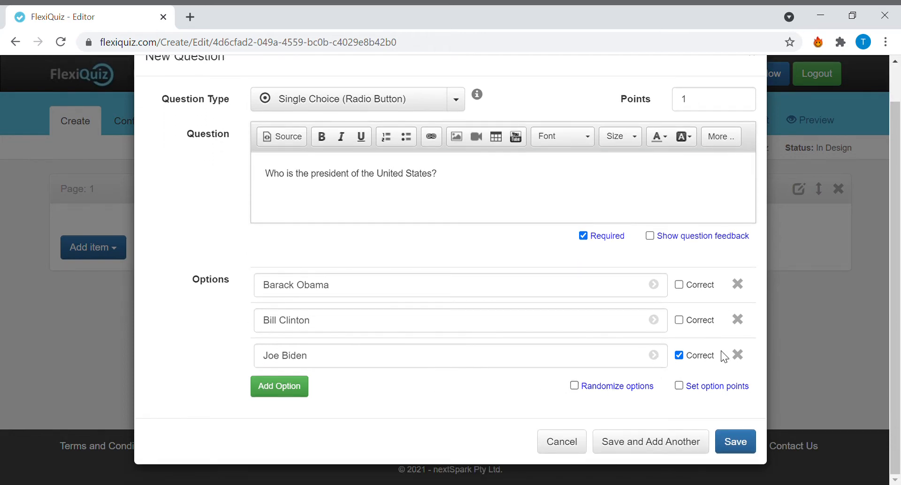
{"action": "left_click", "coordinate": [728, 439]}
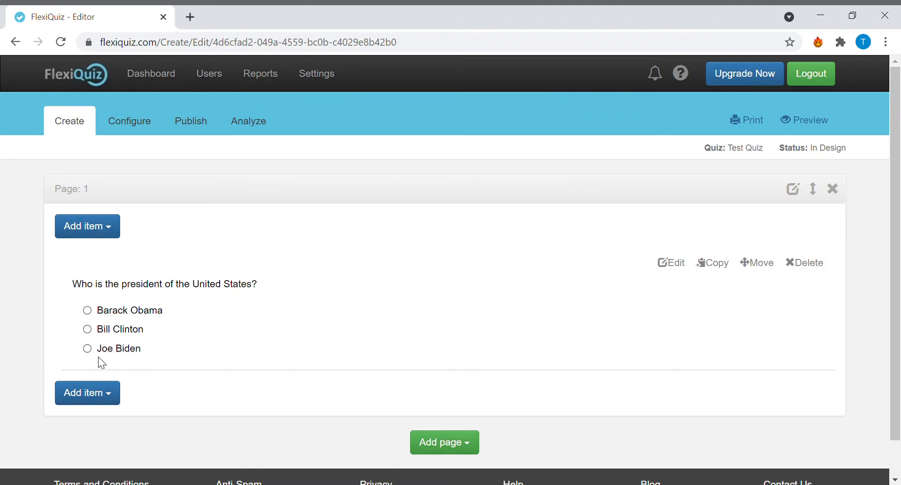
- Try out the radio button answers of the saved question and check the quiz name on the page
{"action": "left_click", "coordinate": [87, 349]}
{"action": "left_click", "coordinate": [88, 329]}
{"action": "left_click", "coordinate": [87, 310]}
{"action": "left_click", "coordinate": [88, 329]}
{"action": "left_click", "coordinate": [87, 348]}
{"action": "scroll", "coordinate": [228, 335], "scroll_direction": "down", "scroll_amount": 2}
{"action": "scroll", "coordinate": [224, 383], "scroll_direction": "up", "scroll_amount": 2}
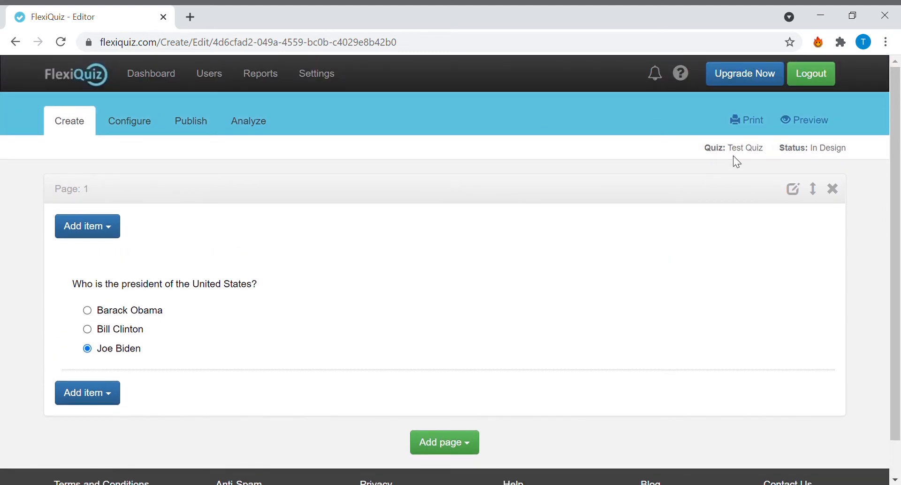
{"action": "left_click_drag", "start_coordinate": [728, 149], "coordinate": [702, 151]}
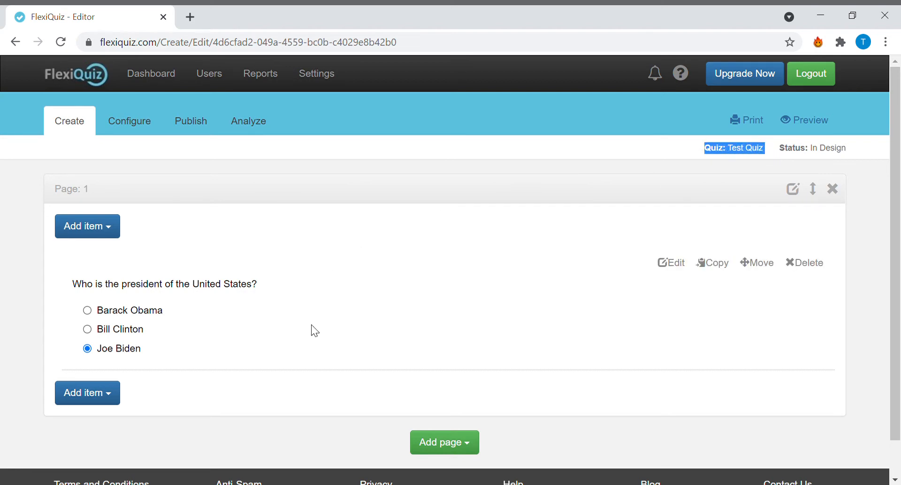
{"action": "left_click", "coordinate": [107, 395]}
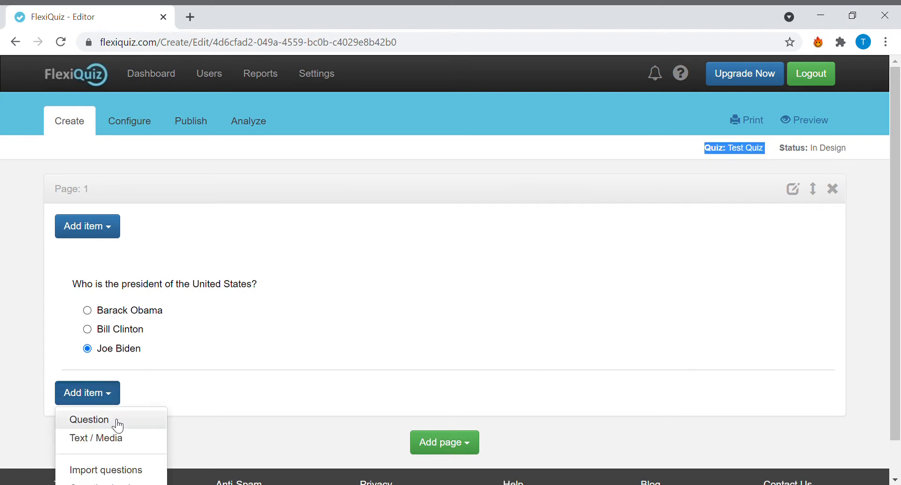
{"action": "left_click", "coordinate": [112, 419]}
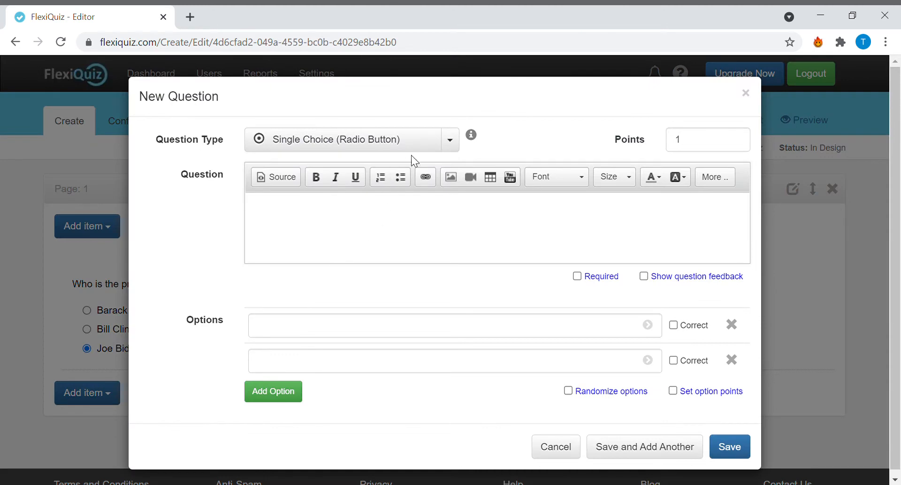
{"action": "left_click", "coordinate": [450, 140]}
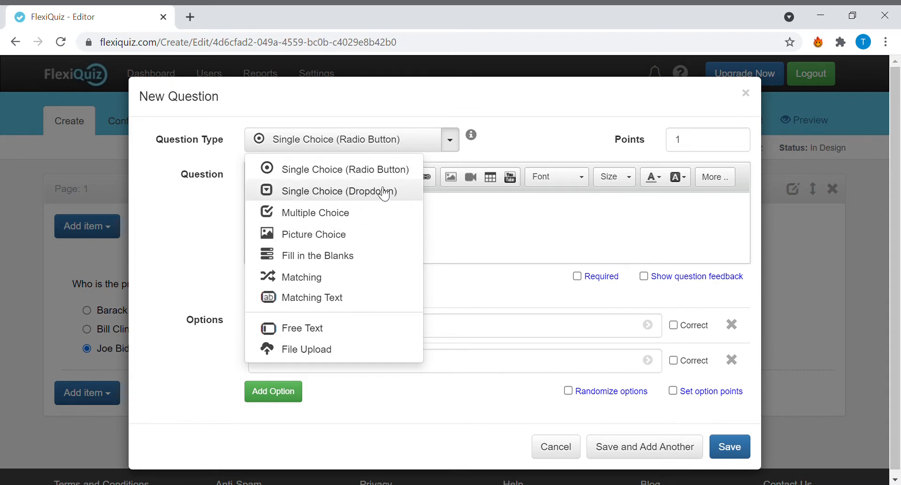
{"action": "left_click", "coordinate": [368, 197]}
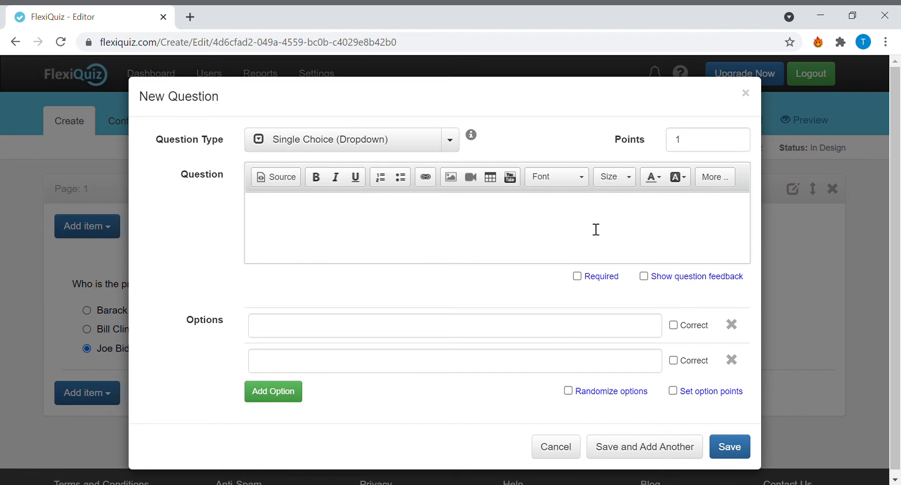
{"action": "left_click", "coordinate": [556, 447]}
- Add another question below the first one with the question type Multiple Choice
{"action": "left_click", "coordinate": [104, 397]}
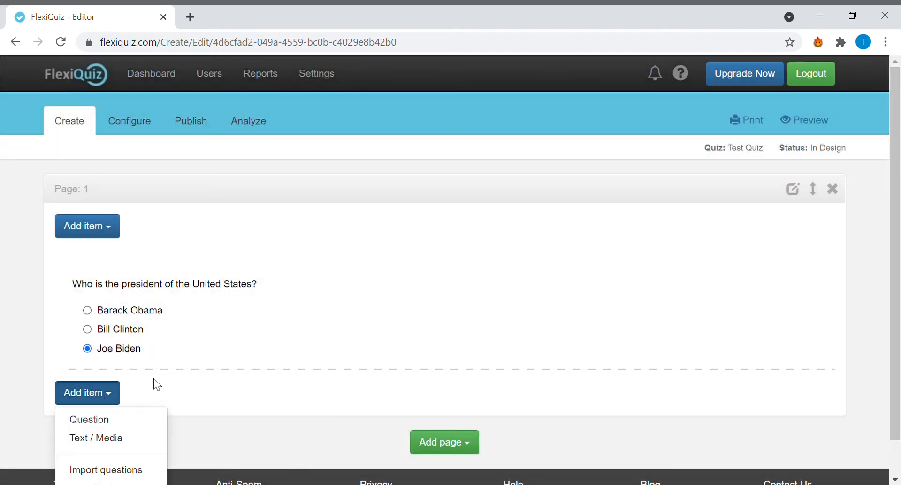
{"action": "left_click", "coordinate": [137, 419]}
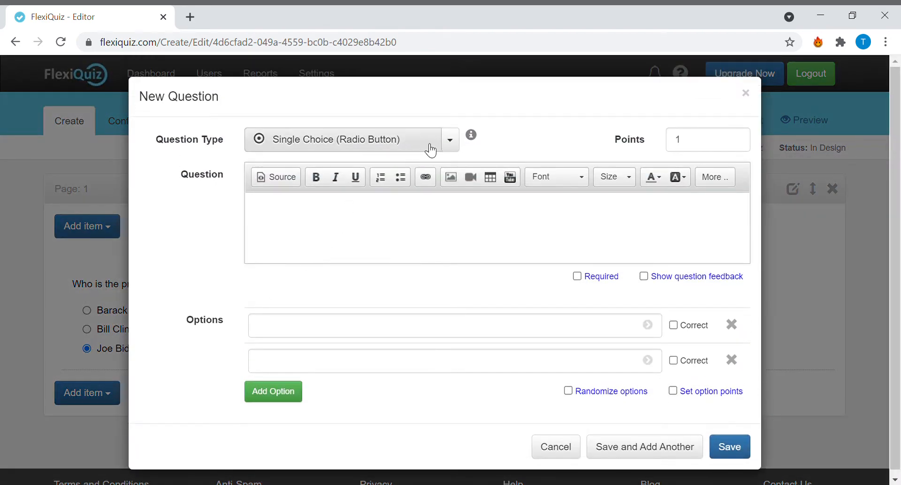
{"action": "left_click", "coordinate": [430, 149]}
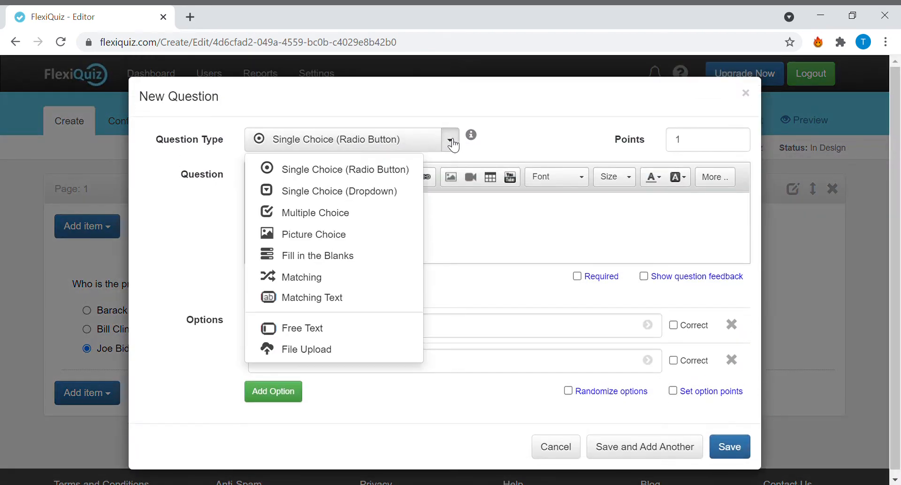
{"action": "left_click", "coordinate": [389, 221]}
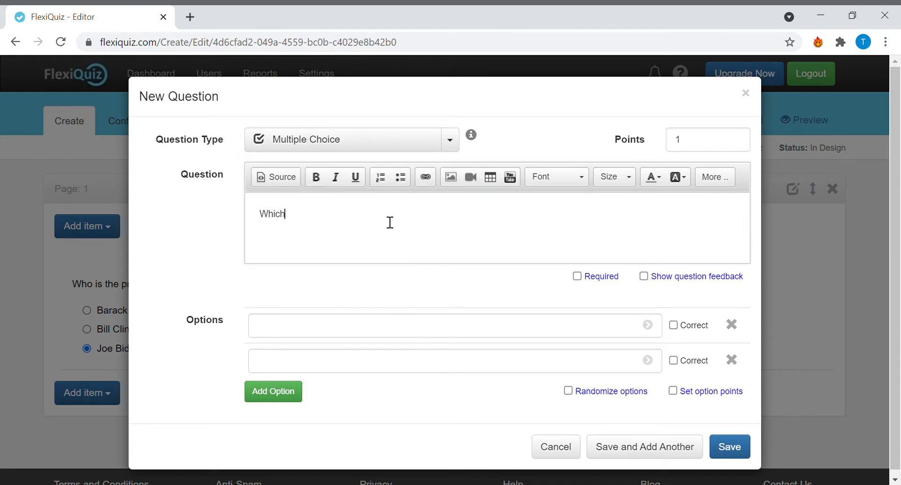
- Enter the question text "Which persons have been president of the US?"
{"action": "type", "text": "Which persons have been pres"}
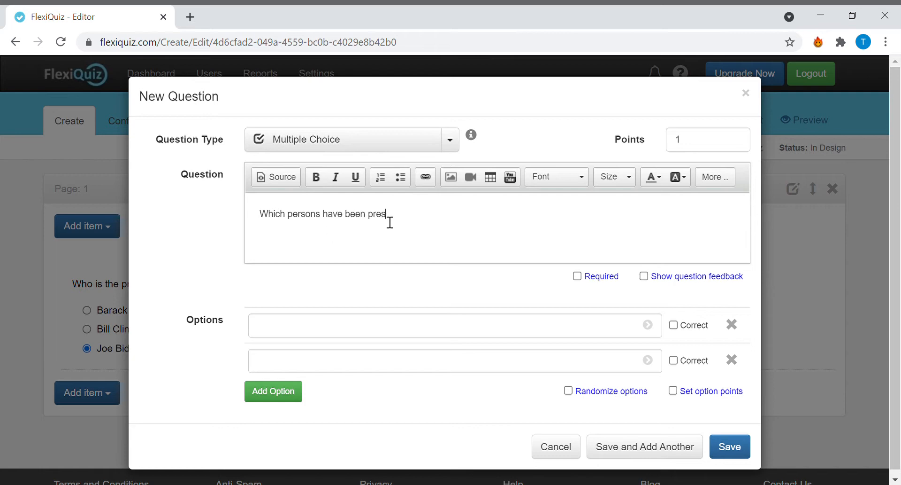
{"action": "type", "text": "ident of the US?"}
- Enter "Obama" and "Clinton" as the first two options of the multiple choice question
{"action": "left_click", "coordinate": [312, 327]}
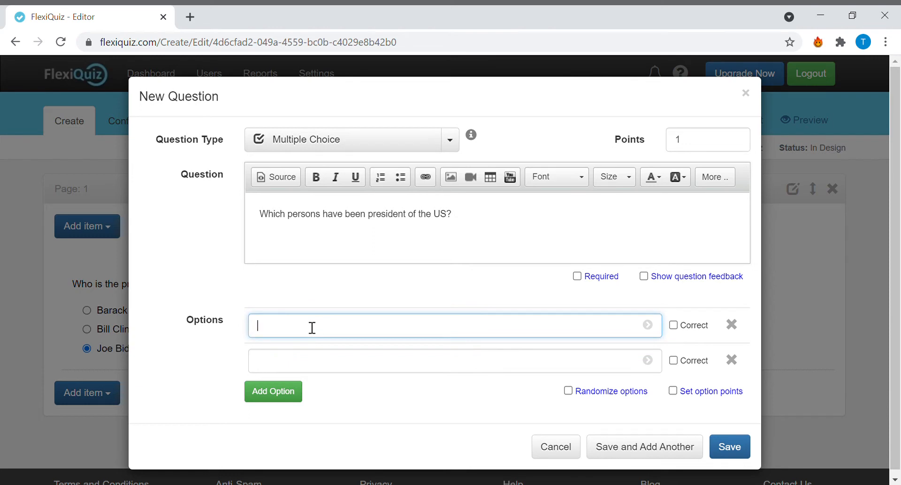
{"action": "type", "text": "Obama"}
{"action": "left_click", "coordinate": [308, 363]}
{"action": "type", "text": "CLinton"}
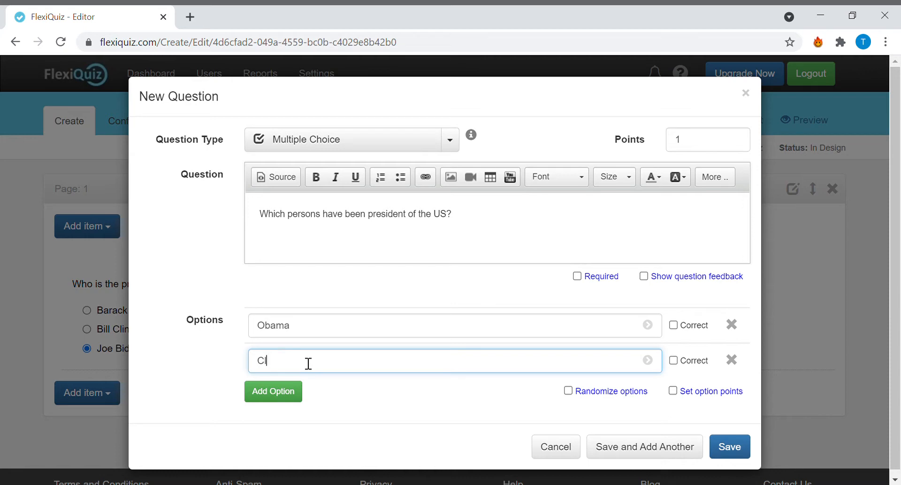
{"action": "type", "text": "inton"}
- Add two more options to the multiple choice question and enter "Bush" and "Trump"
{"action": "left_click", "coordinate": [297, 391]}
{"action": "left_click", "coordinate": [300, 428]}
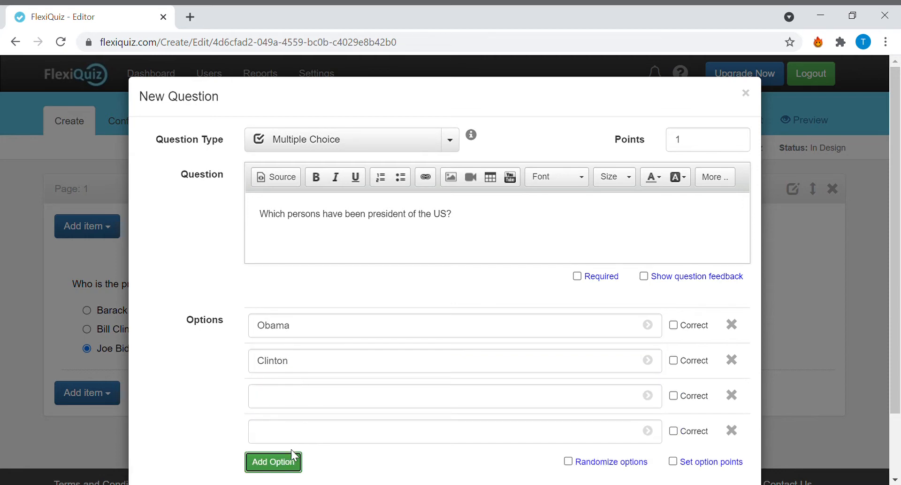
{"action": "left_click", "coordinate": [300, 400]}
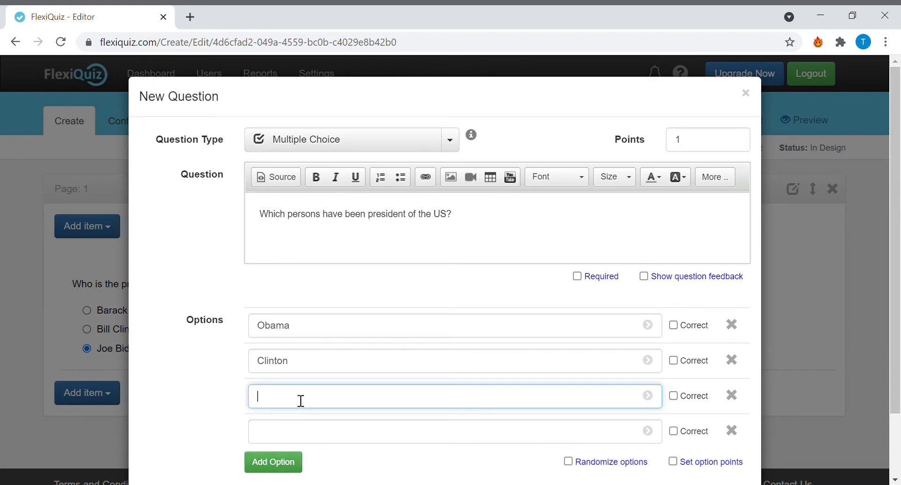
{"action": "type", "text": "Busgh"}
{"action": "key", "text": "BackSpace"}
{"action": "key", "text": "BackSpace"}
{"action": "left_click", "coordinate": [313, 441]}
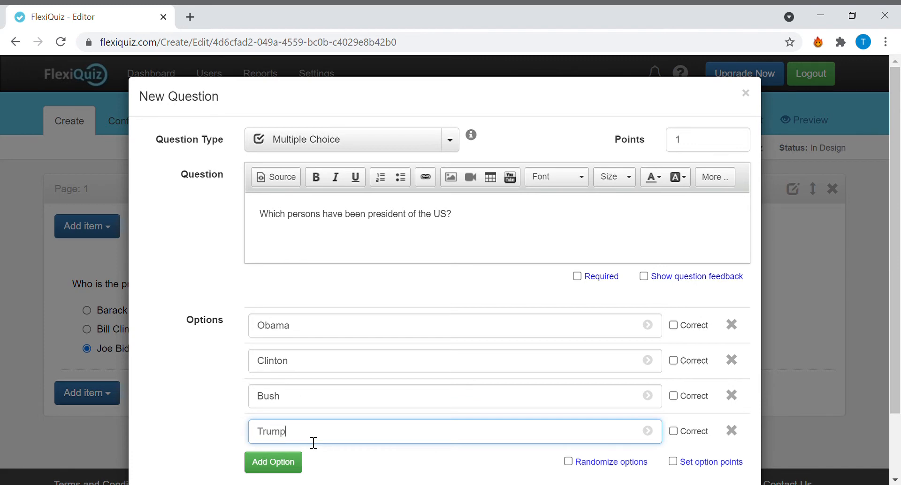
- Add a fifth option, "Columbus", to the multiple choice question
{"action": "left_click", "coordinate": [296, 459]}
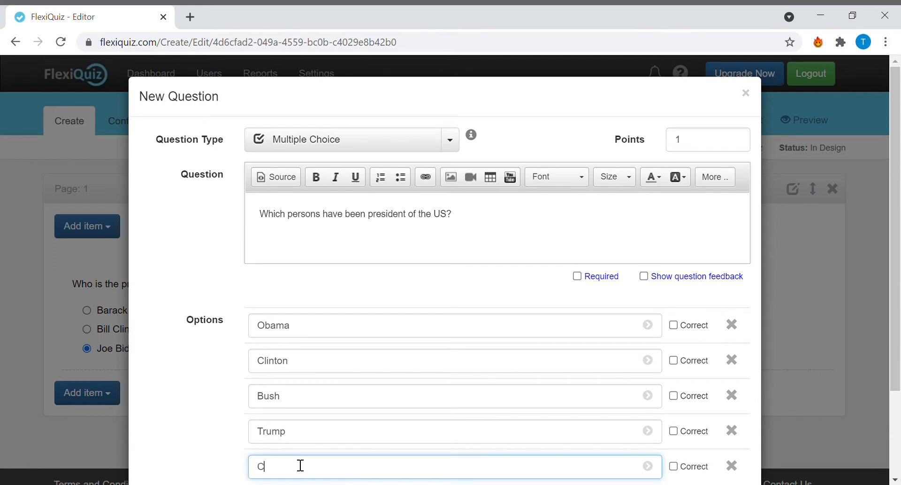
{"action": "type", "text": "Columbus"}
- Mark Obama, Clinton, Bush and Trump as correct, make the question required and save it
{"action": "scroll", "coordinate": [664, 230], "scroll_direction": "down", "scroll_amount": 3}
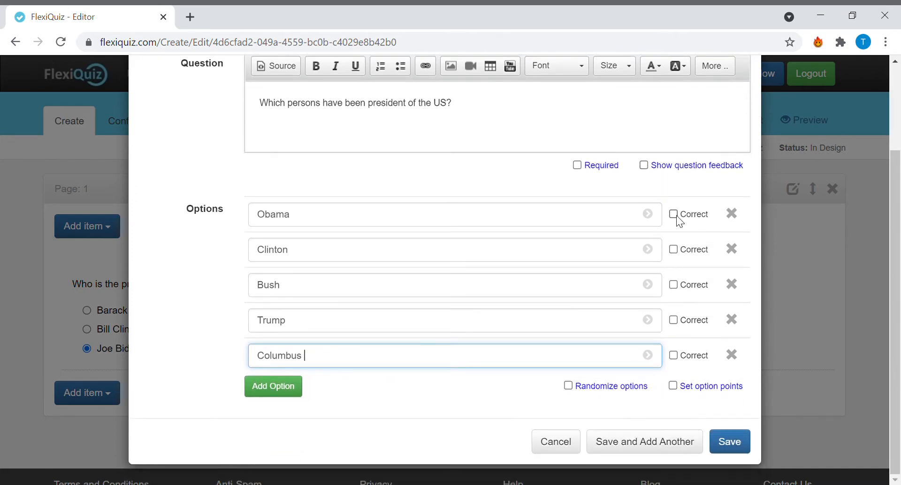
{"action": "left_click", "coordinate": [677, 215]}
{"action": "left_click", "coordinate": [674, 214]}
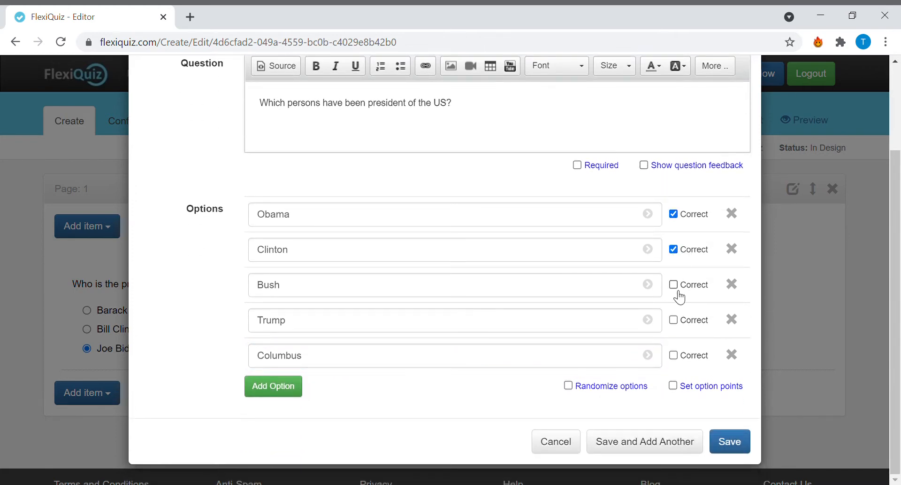
{"action": "left_click", "coordinate": [675, 285]}
{"action": "left_click", "coordinate": [577, 165]}
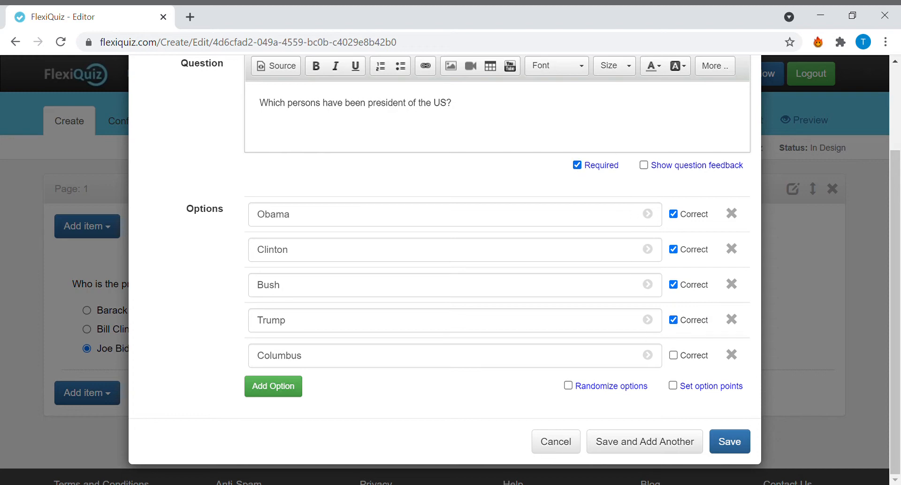
{"action": "left_click", "coordinate": [725, 443]}
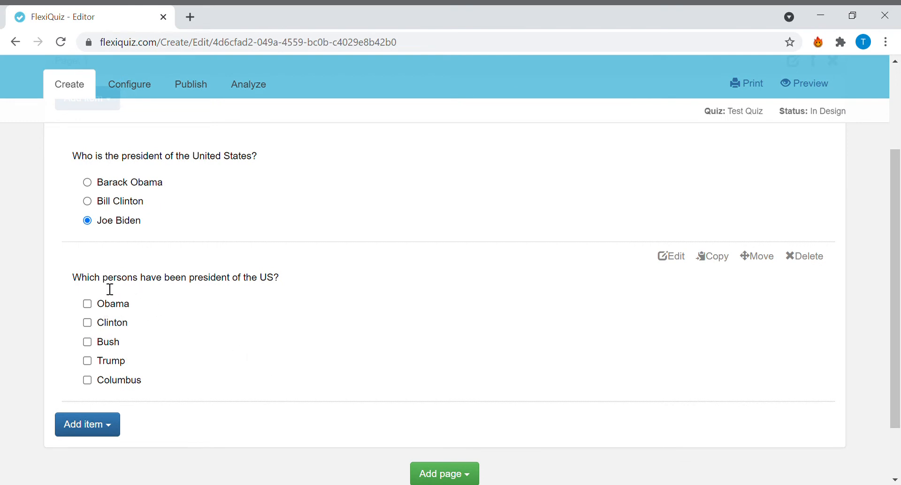
- Try out the checkboxes of the saved multiple choice question by ticking all five answers and clearing them again
{"action": "left_click", "coordinate": [88, 303]}
{"action": "left_click", "coordinate": [88, 322]}
{"action": "left_click", "coordinate": [88, 342]}
{"action": "left_click", "coordinate": [88, 360]}
{"action": "left_click", "coordinate": [89, 379]}
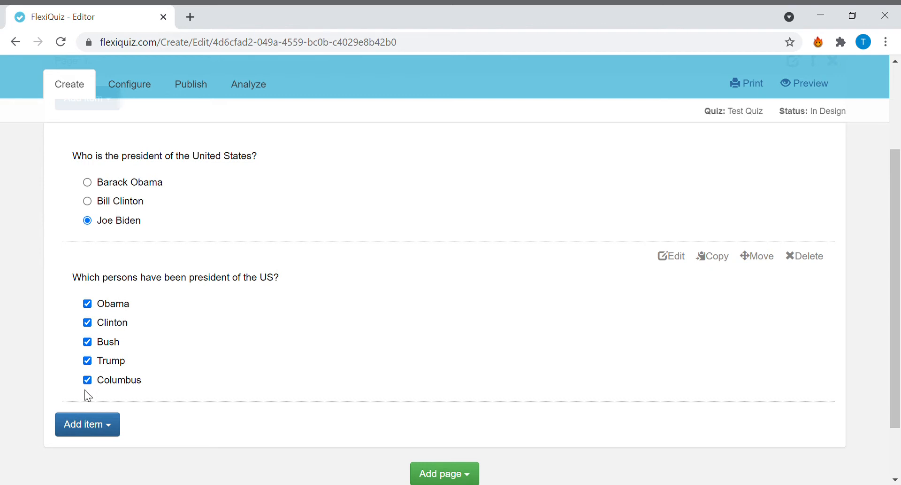
{"action": "left_click", "coordinate": [89, 379]}
{"action": "left_click", "coordinate": [89, 360]}
{"action": "left_click", "coordinate": [89, 341]}
{"action": "left_click", "coordinate": [90, 322]}
{"action": "left_click", "coordinate": [96, 305]}
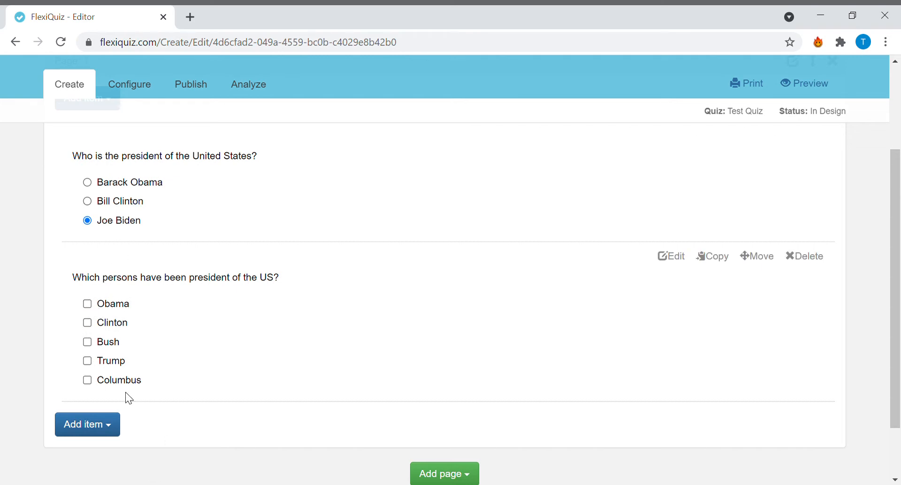
- Add a new question below the multiple choice question with the question type Picture Choice
{"action": "left_click", "coordinate": [116, 422]}
{"action": "left_click", "coordinate": [103, 427]}
{"action": "left_click", "coordinate": [106, 424]}
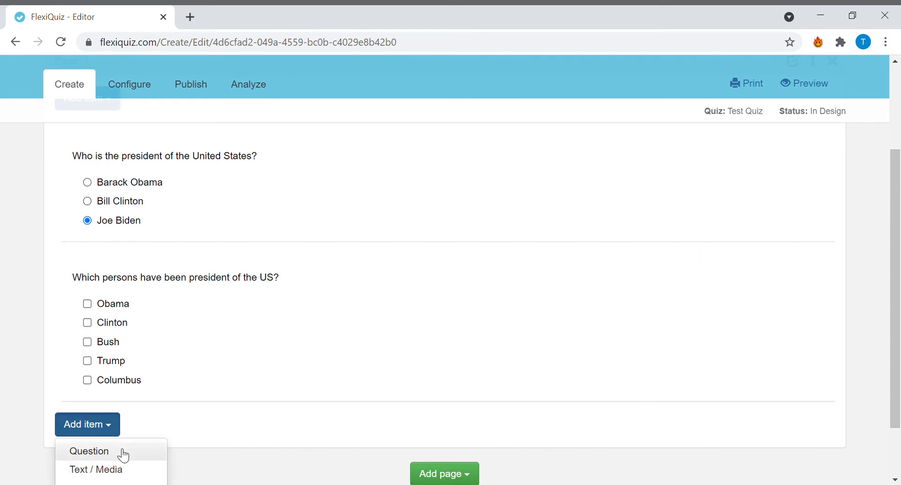
{"action": "left_click", "coordinate": [128, 451]}
{"action": "left_click", "coordinate": [451, 139]}
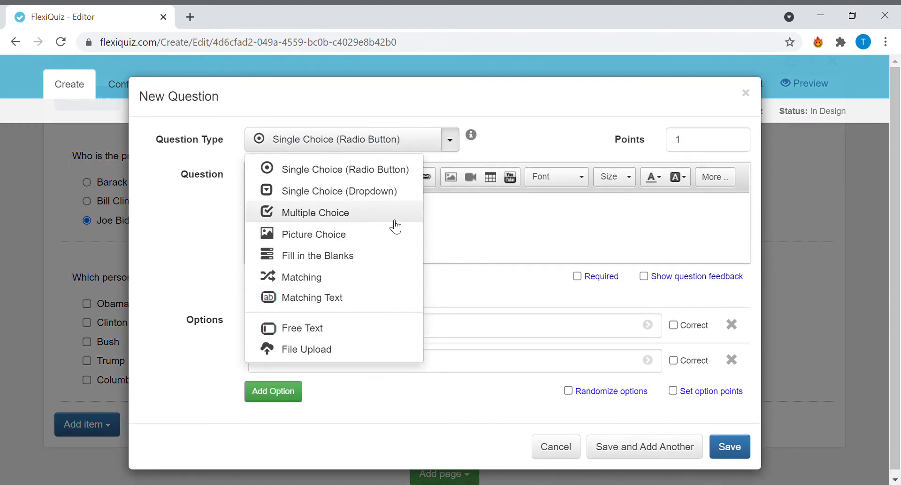
{"action": "left_click", "coordinate": [373, 235]}
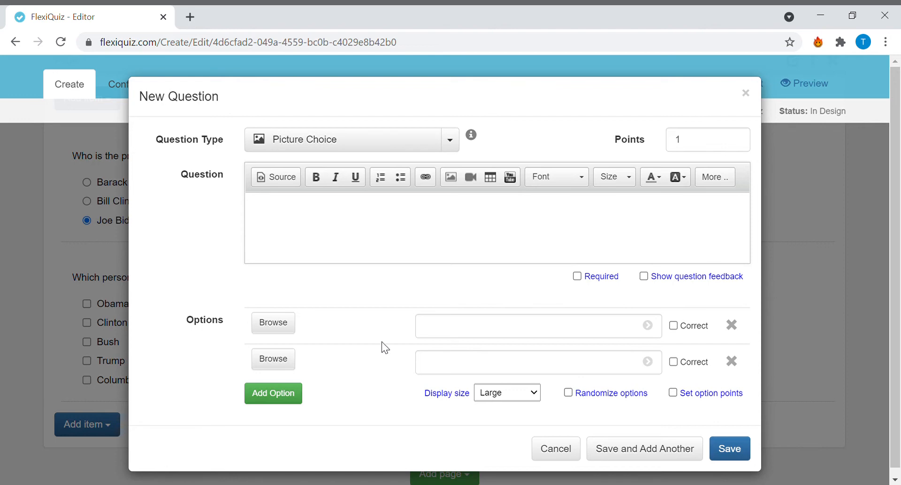
- Try to upload a picture for the first option and save the picture choice question
{"action": "left_click", "coordinate": [290, 327]}
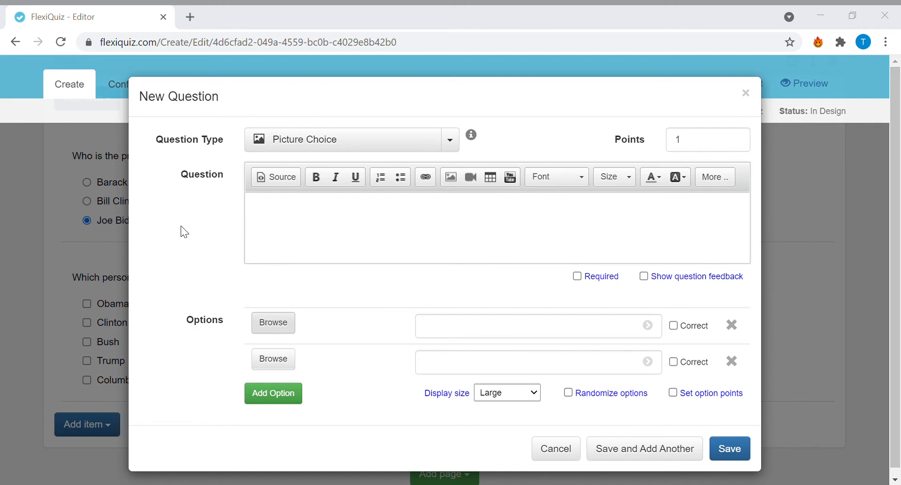
{"action": "left_click", "coordinate": [334, 319]}
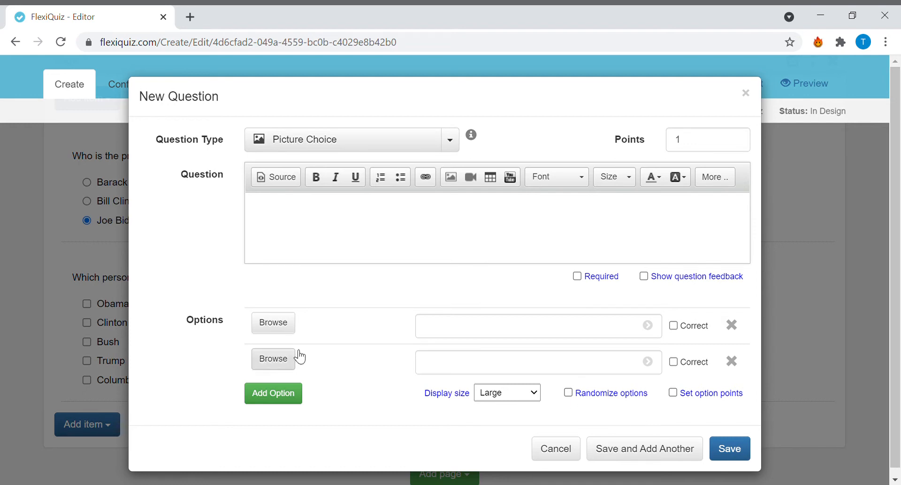
{"action": "left_click", "coordinate": [731, 449]}
- Edit the saved picture choice question, upload the American Global Academy crest as the first option's picture and save
{"action": "scroll", "coordinate": [349, 352], "scroll_direction": "down", "scroll_amount": 3}
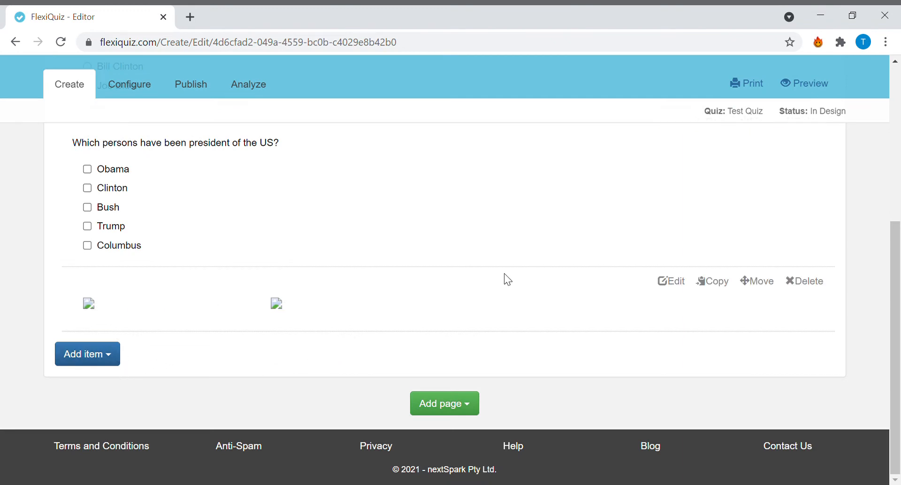
{"action": "left_click", "coordinate": [681, 284]}
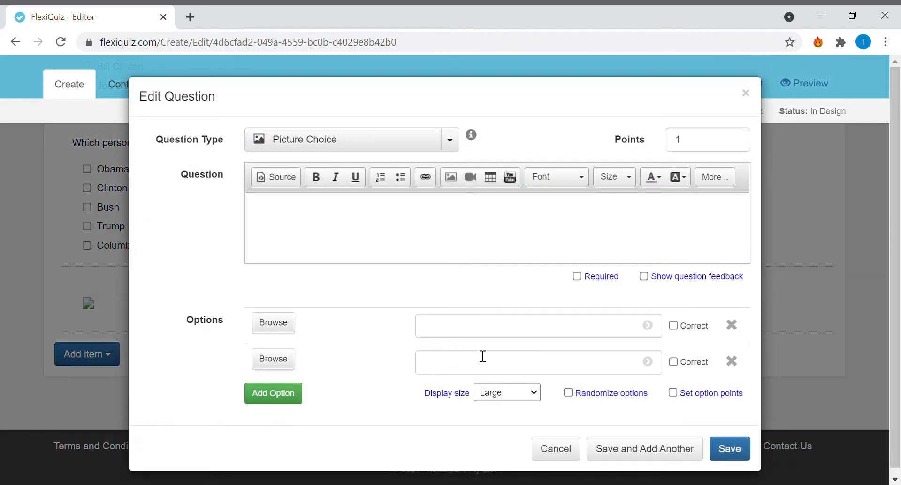
{"action": "left_click", "coordinate": [288, 327]}
{"action": "left_click", "coordinate": [731, 449]}
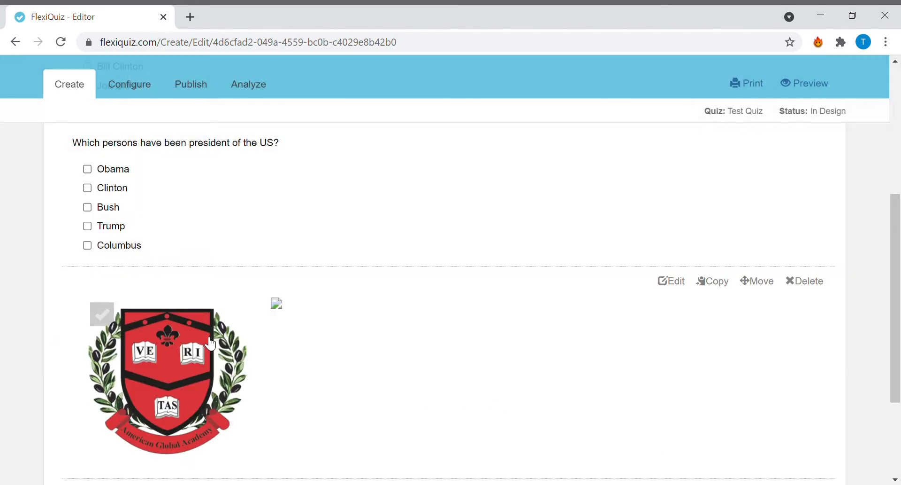
- Review the saved picture choice question and the questions above it on the quiz page
{"action": "scroll", "coordinate": [239, 364], "scroll_direction": "down", "scroll_amount": 3}
{"action": "scroll", "coordinate": [239, 365], "scroll_direction": "up", "scroll_amount": 4}
{"action": "scroll", "coordinate": [240, 365], "scroll_direction": "down", "scroll_amount": 3}
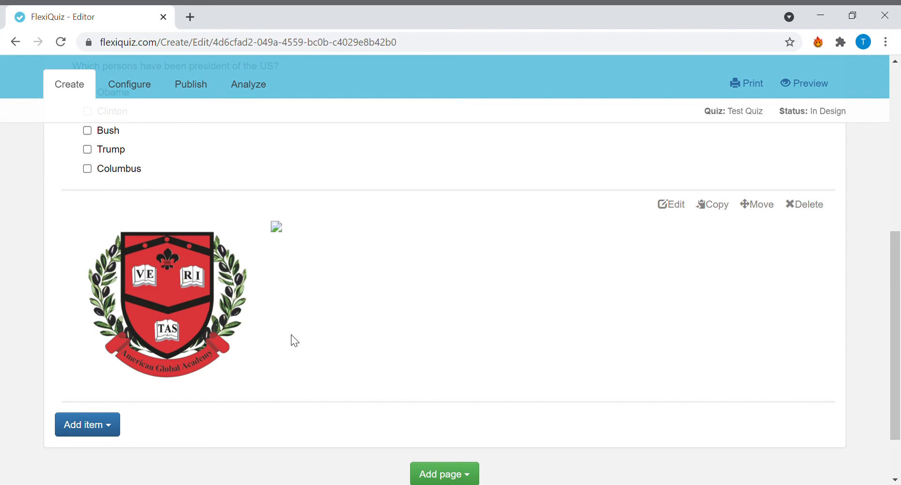
{"action": "scroll", "coordinate": [225, 374], "scroll_direction": "up", "scroll_amount": 5}
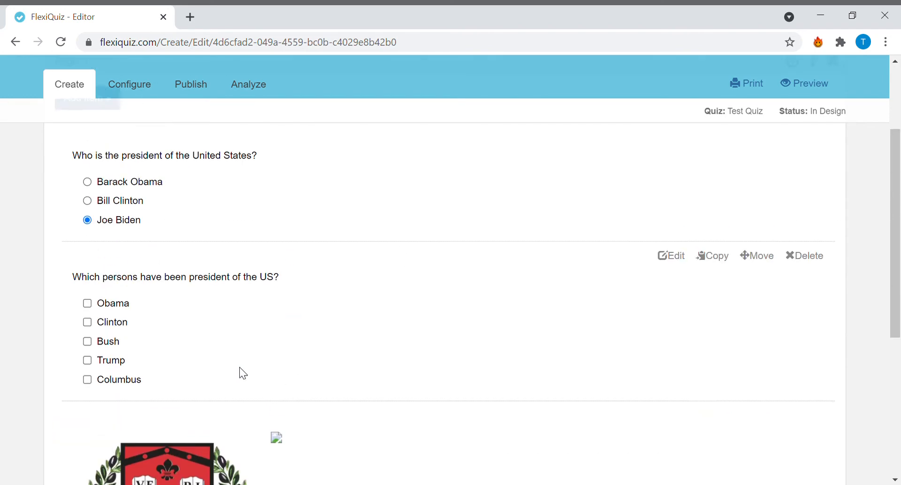
{"action": "scroll", "coordinate": [246, 371], "scroll_direction": "down", "scroll_amount": 6}
{"action": "scroll", "coordinate": [253, 368], "scroll_direction": "up", "scroll_amount": 3}
{"action": "scroll", "coordinate": [261, 367], "scroll_direction": "down", "scroll_amount": 2}
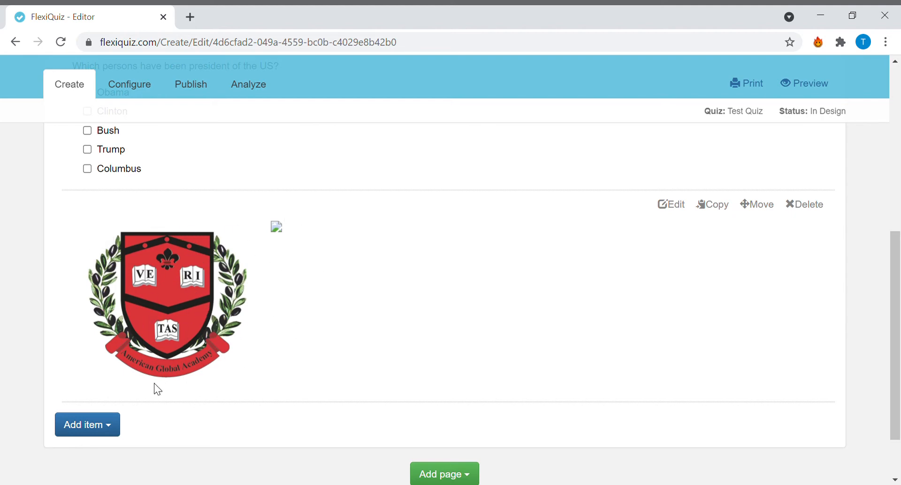
- Add a new question below the picture choice question with the question type Free Text
{"action": "left_click", "coordinate": [116, 425]}
{"action": "left_click", "coordinate": [124, 452]}
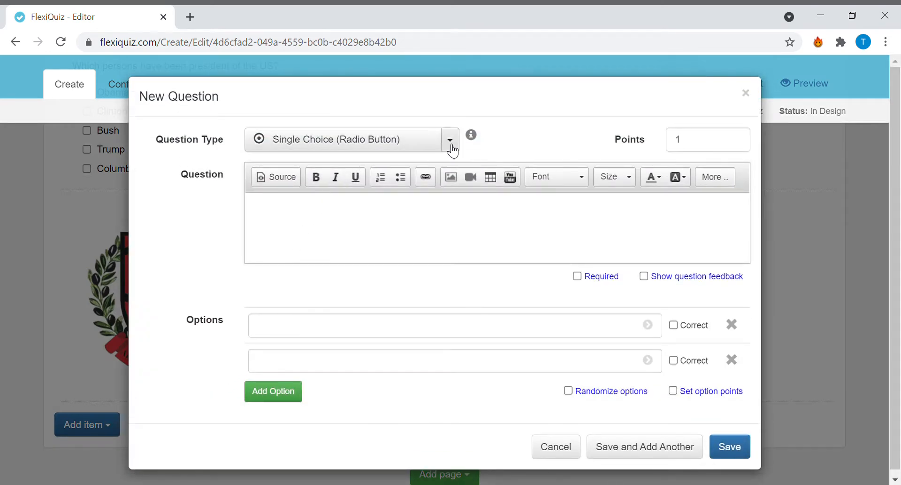
{"action": "left_click", "coordinate": [452, 149]}
{"action": "left_click", "coordinate": [362, 328]}
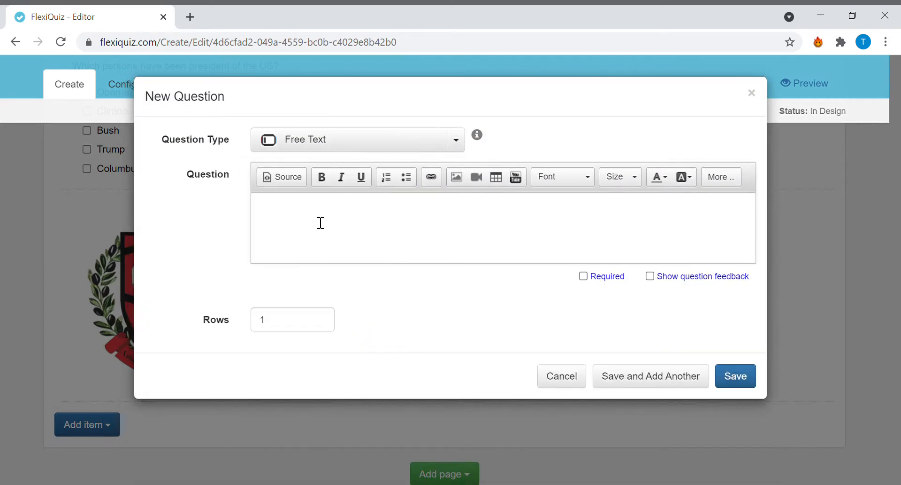
- Set the free text answer to 4 rows, enter the question "Please describe the picture." and save it
{"action": "double_click", "coordinate": [295, 330]}
{"action": "type", "text": "4"}
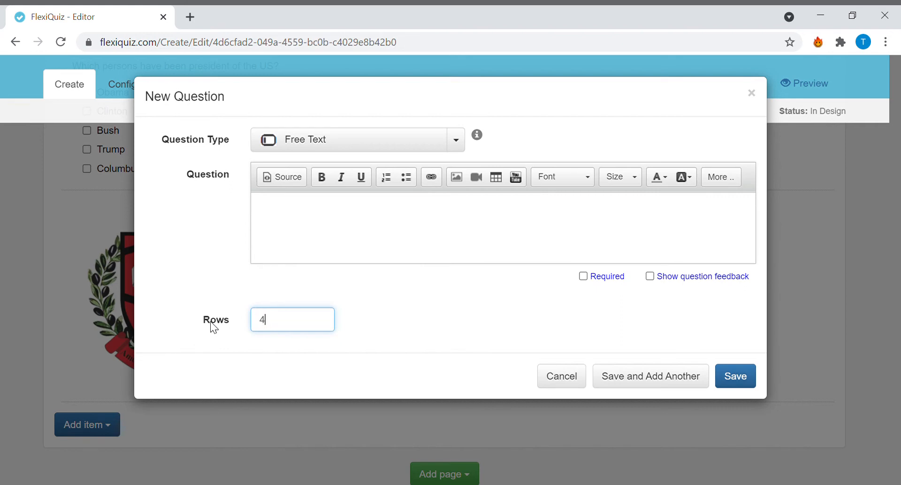
{"action": "left_click", "coordinate": [313, 217]}
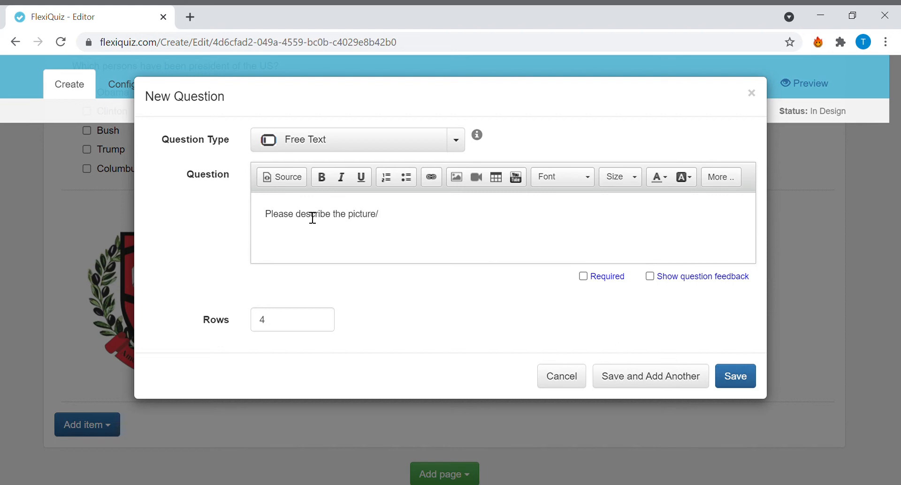
{"action": "left_click", "coordinate": [734, 375]}
- Examine the saved free text question together with the picture and the earlier questions on the page
{"action": "scroll", "coordinate": [287, 366], "scroll_direction": "down", "scroll_amount": 1}
{"action": "scroll", "coordinate": [287, 388], "scroll_direction": "up", "scroll_amount": 2}
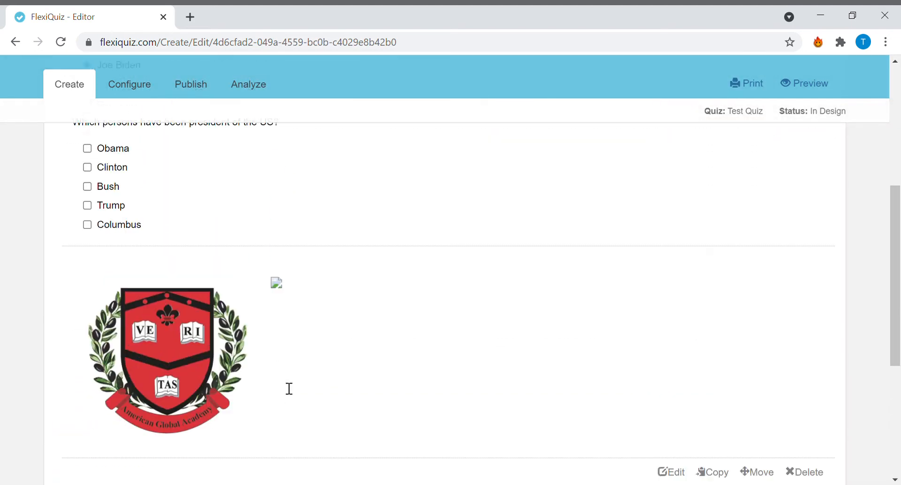
{"action": "scroll", "coordinate": [287, 388], "scroll_direction": "down", "scroll_amount": 1}
{"action": "scroll", "coordinate": [277, 390], "scroll_direction": "down", "scroll_amount": 3}
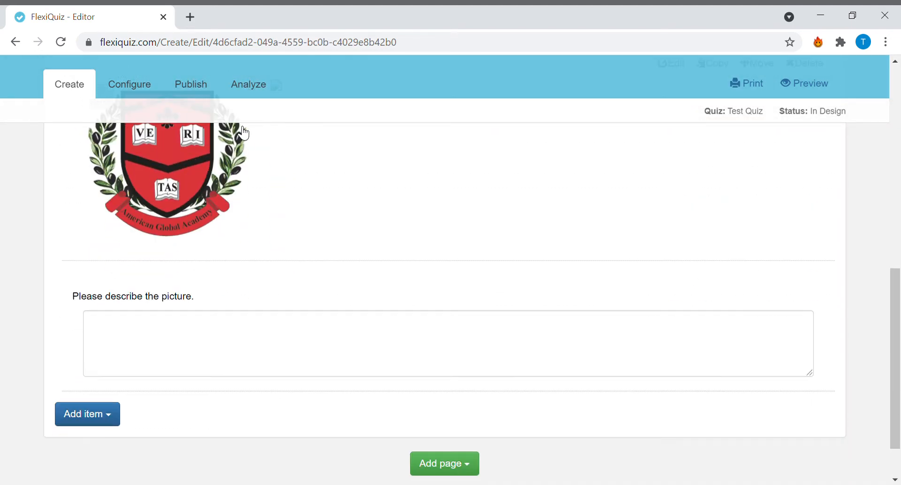
{"action": "scroll", "coordinate": [258, 281], "scroll_direction": "up", "scroll_amount": 3}
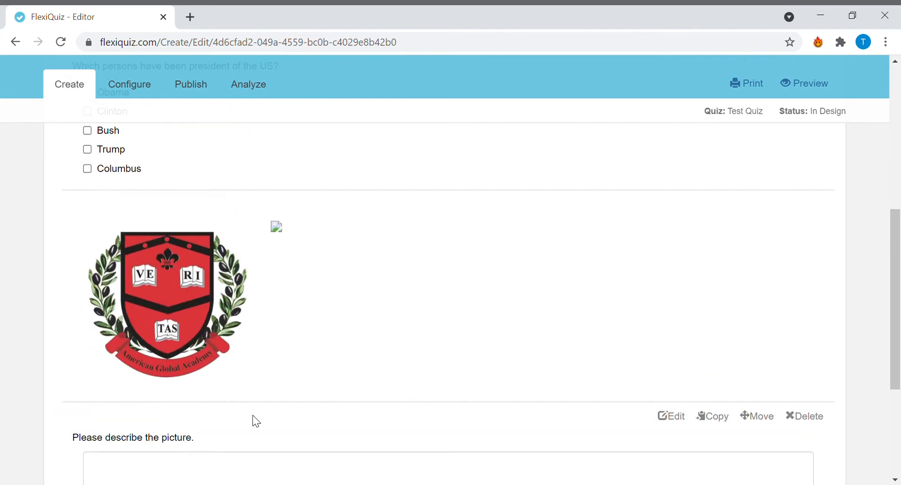
{"action": "scroll", "coordinate": [254, 375], "scroll_direction": "down", "scroll_amount": 1}
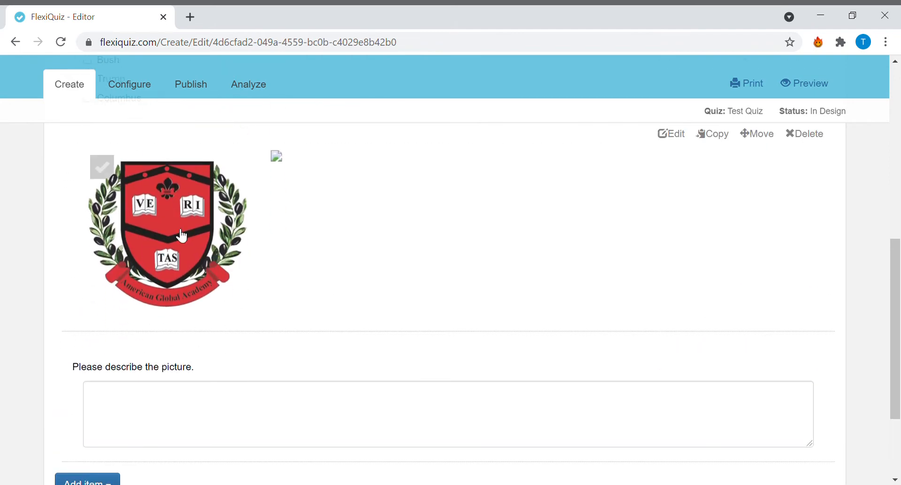
{"action": "scroll", "coordinate": [197, 329], "scroll_direction": "up", "scroll_amount": 1}
{"action": "scroll", "coordinate": [207, 326], "scroll_direction": "up", "scroll_amount": 7}
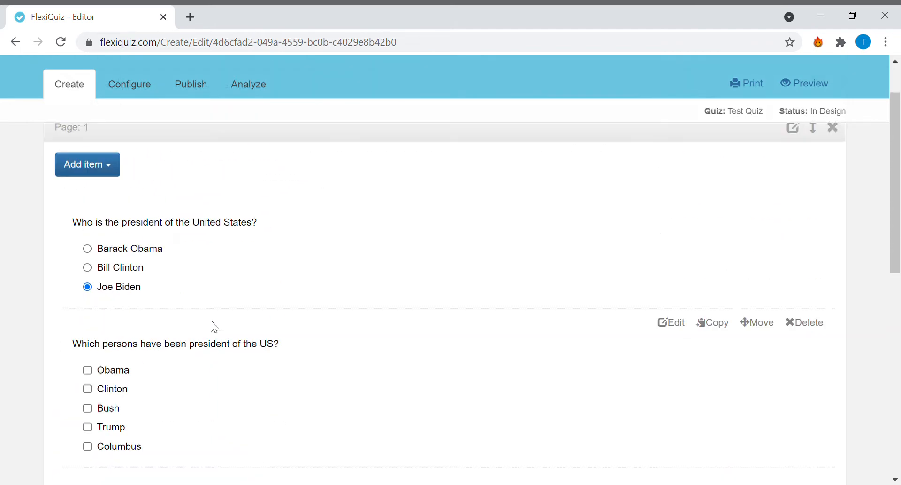
- Add a new question below the free text question with the question type Fill in the Blanks
{"action": "scroll", "coordinate": [212, 319], "scroll_direction": "down", "scroll_amount": 10}
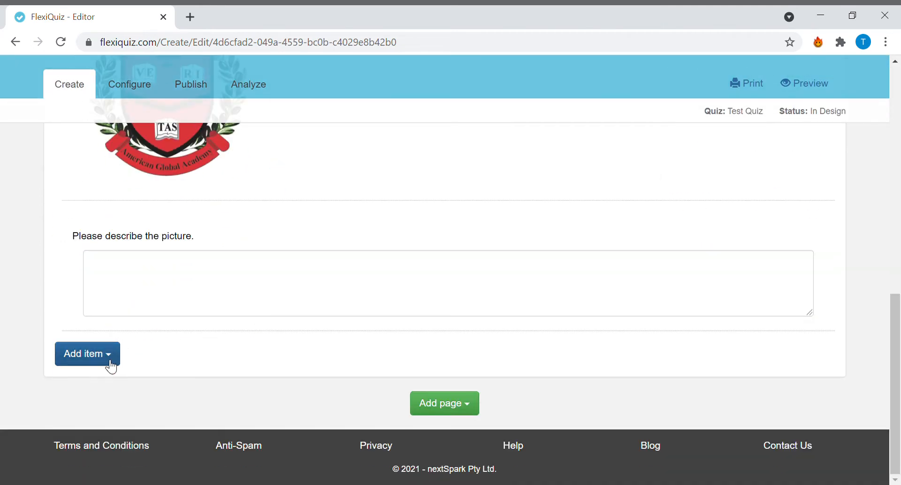
{"action": "left_click", "coordinate": [118, 358]}
{"action": "left_click", "coordinate": [139, 388]}
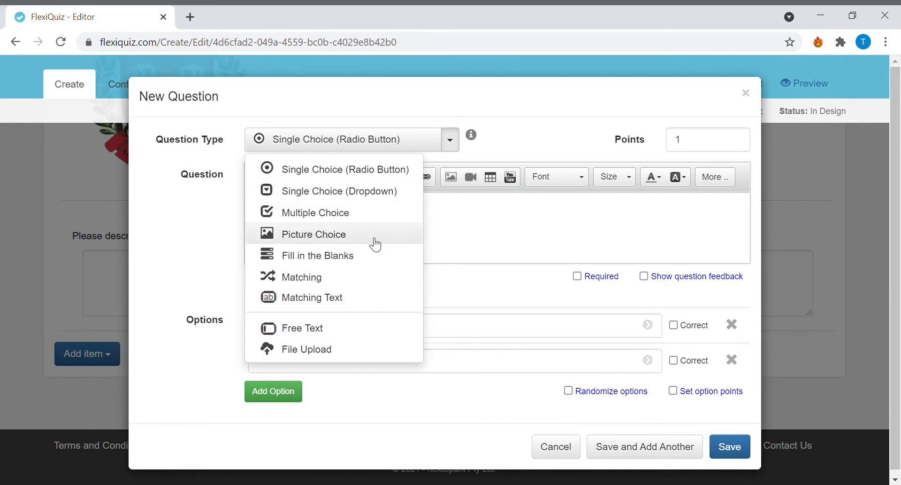
{"action": "left_click", "coordinate": [373, 258]}
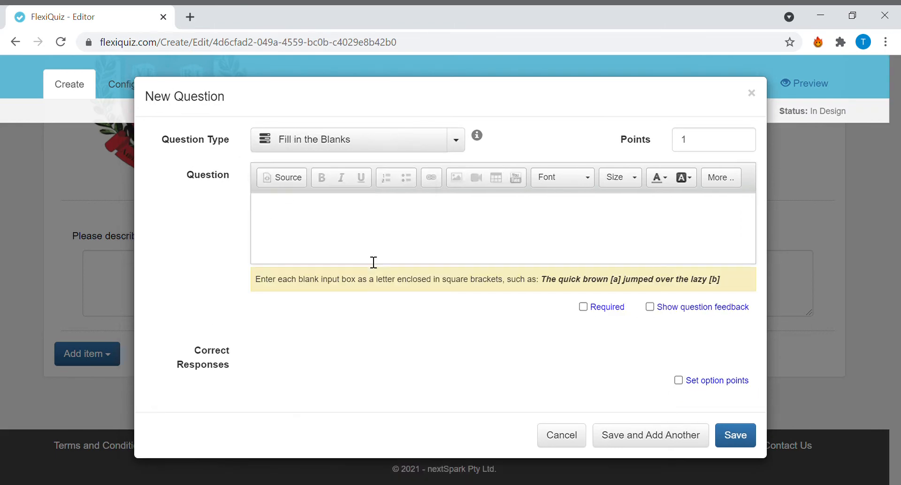
- Enter the question text "The current president of the US is [a]" with [a] as the blank
{"action": "left_click", "coordinate": [329, 222]}
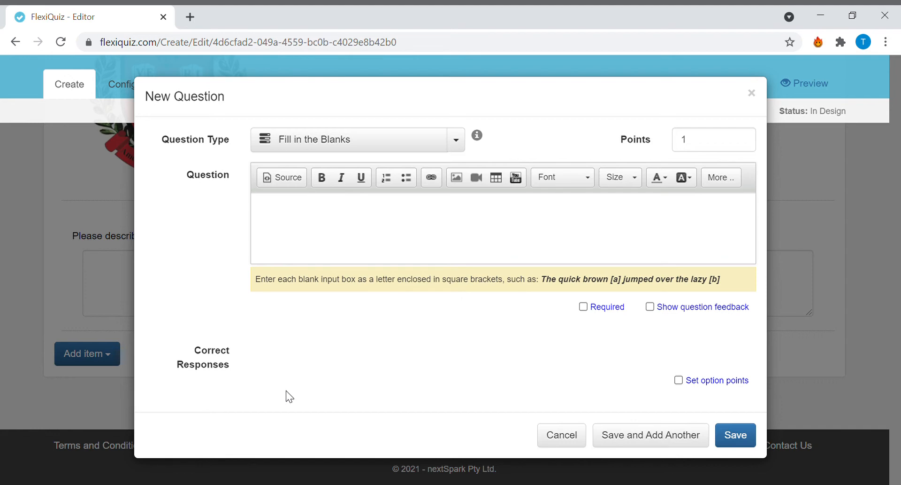
{"action": "type", "text": "The current president of the "}
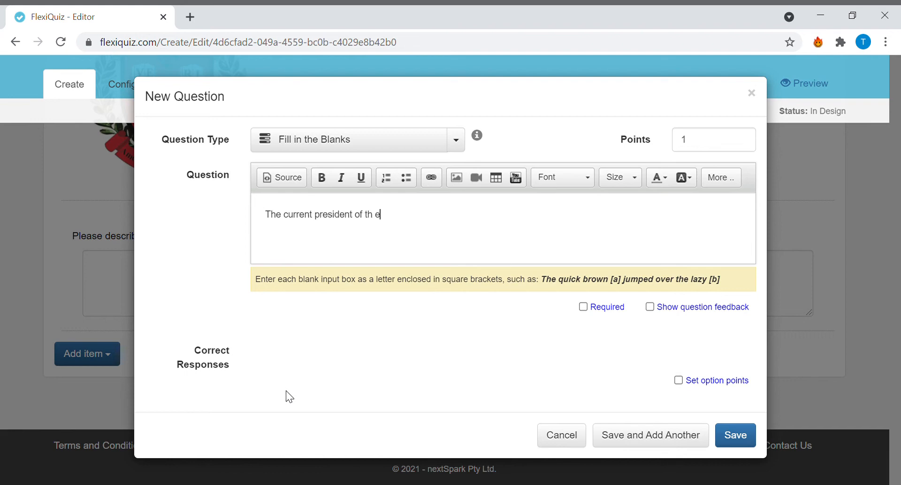
{"action": "type", "text": "US"}
{"action": "type", "text": "is [a]"}
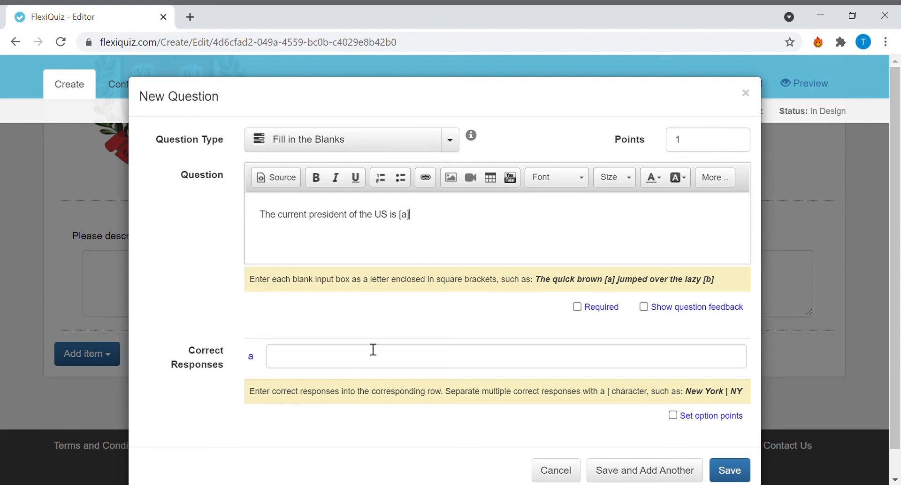
- Enter "Joe Biden" as the correct response for blank a
{"action": "left_click", "coordinate": [323, 362]}
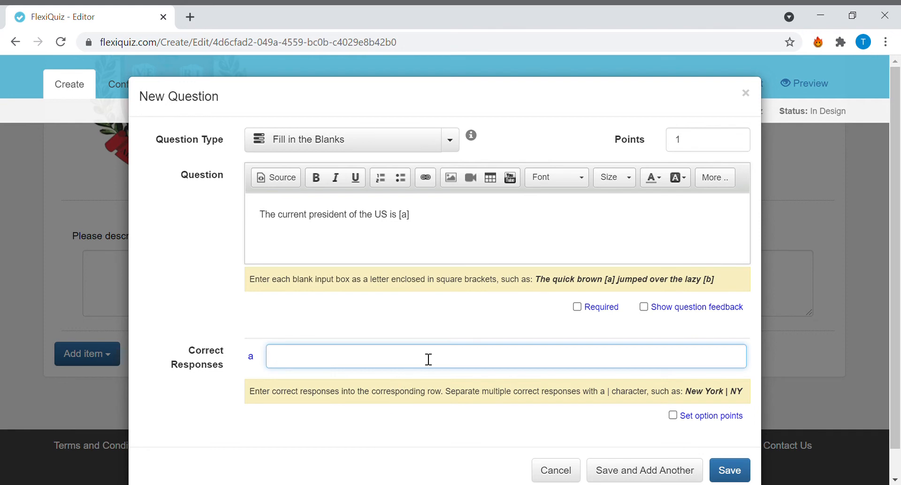
{"action": "type", "text": "Joe Biden"}
{"action": "left_click", "coordinate": [436, 219]}
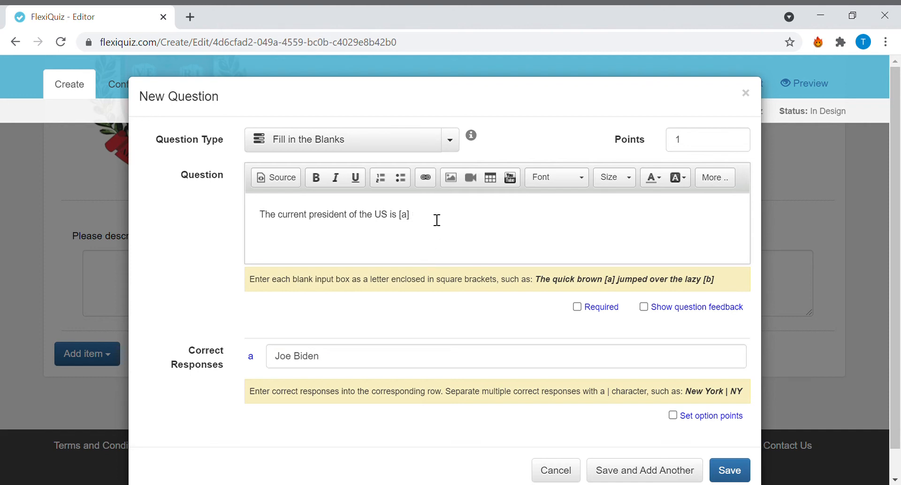
{"action": "type", "text": "[b]"}
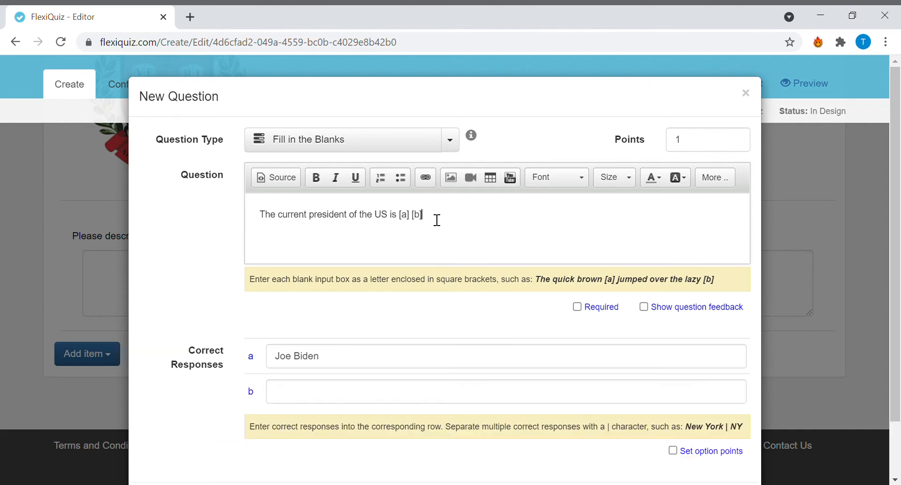
{"action": "type", "text": " [c]"}
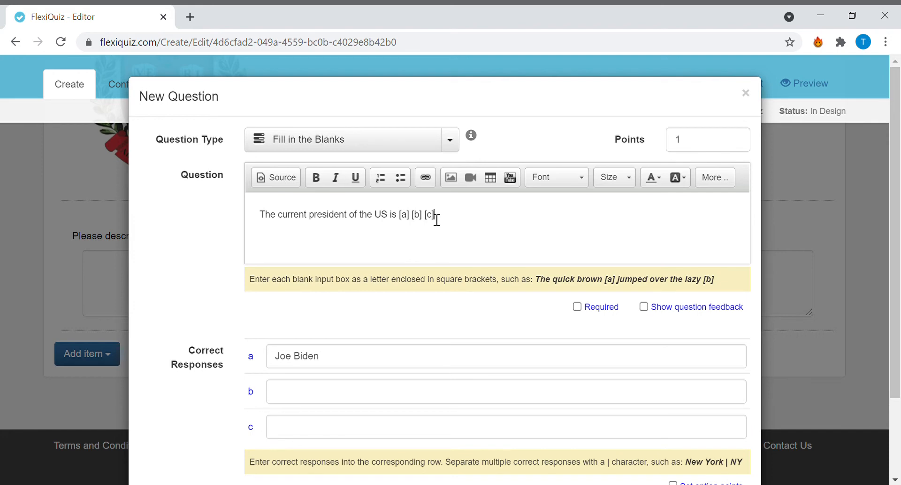
{"action": "key", "text": "BackSpace"}
{"action": "key", "text": "BackSpace"}
{"action": "key", "text": "BackSpace"}
{"action": "key", "text": "BackSpace"}
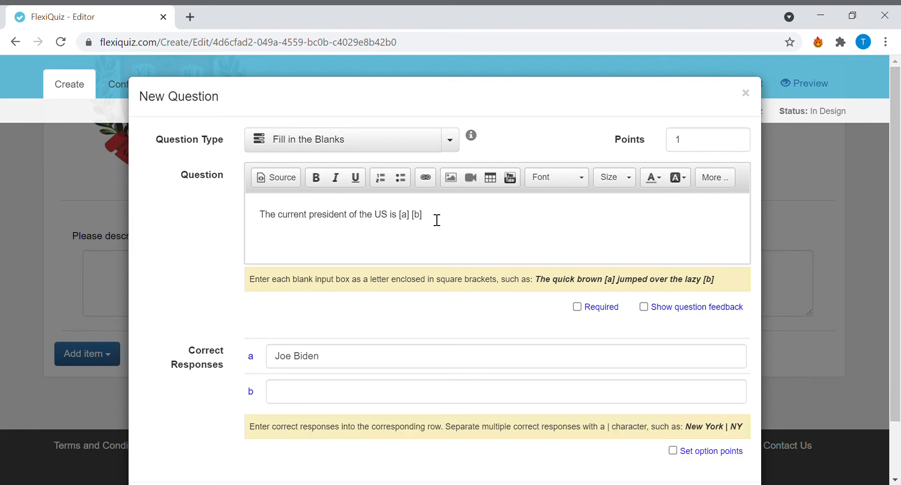
{"action": "scroll", "coordinate": [519, 255], "scroll_direction": "down", "scroll_amount": 3}
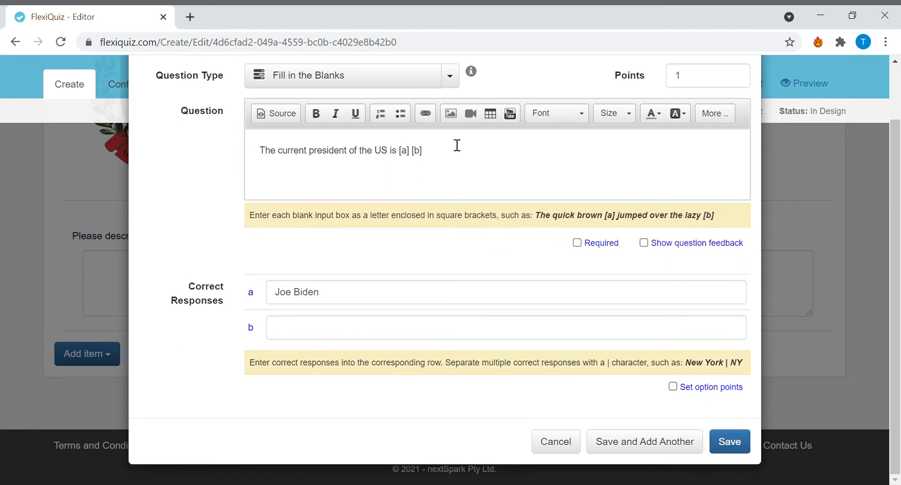
{"action": "key", "text": "BackSpace"}
{"action": "key", "text": "BackSpace"}
{"action": "key", "text": "BackSpace"}
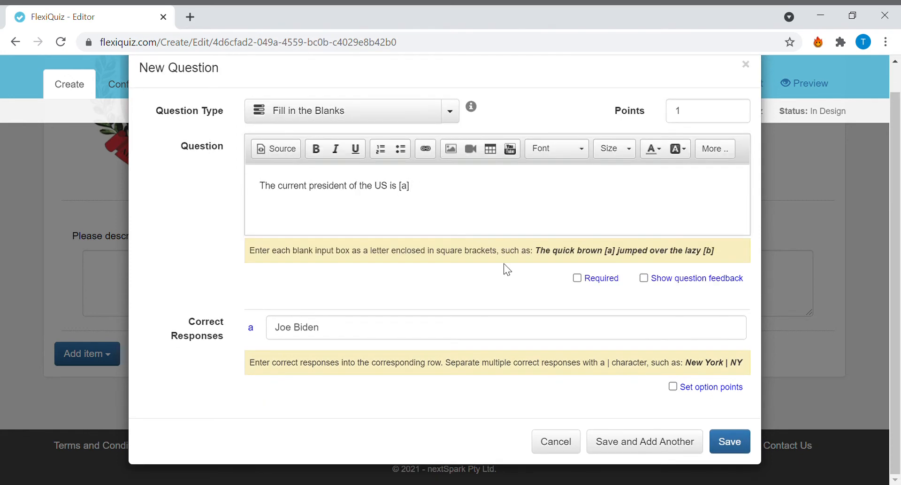
- Mark the fill-in-the-blanks question as required and save it
{"action": "left_click", "coordinate": [578, 277]}
{"action": "left_click", "coordinate": [722, 441]}
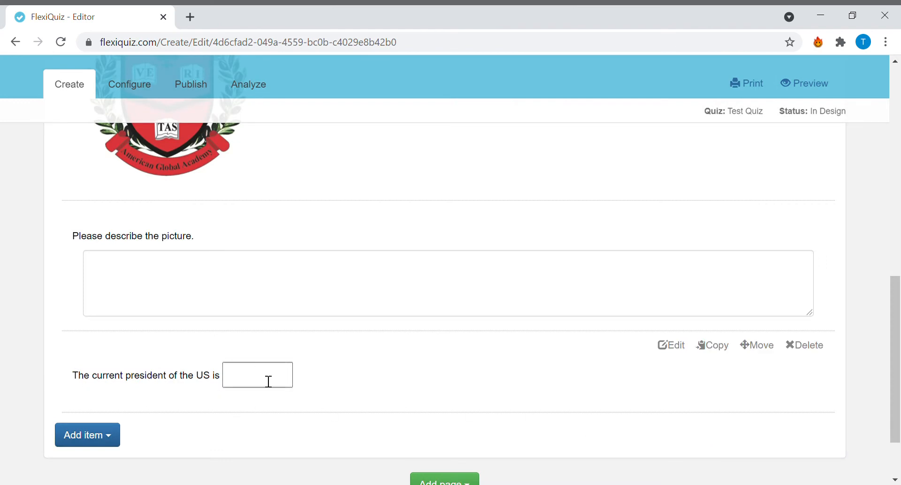
- Examine all questions on page 1 of the quiz, including the answer box of the fill-in-the-blanks question
{"action": "scroll", "coordinate": [281, 392], "scroll_direction": "up", "scroll_amount": 10}
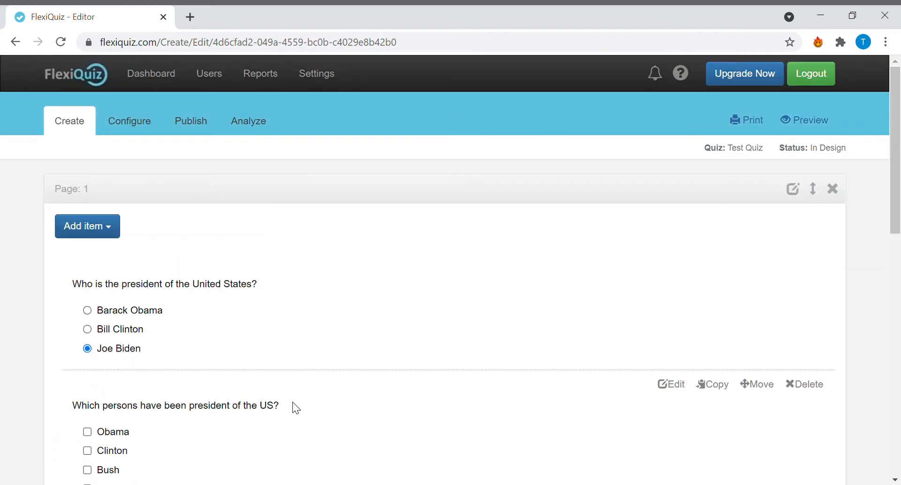
{"action": "scroll", "coordinate": [292, 402], "scroll_direction": "down", "scroll_amount": 10}
{"action": "scroll", "coordinate": [294, 408], "scroll_direction": "up", "scroll_amount": 9}
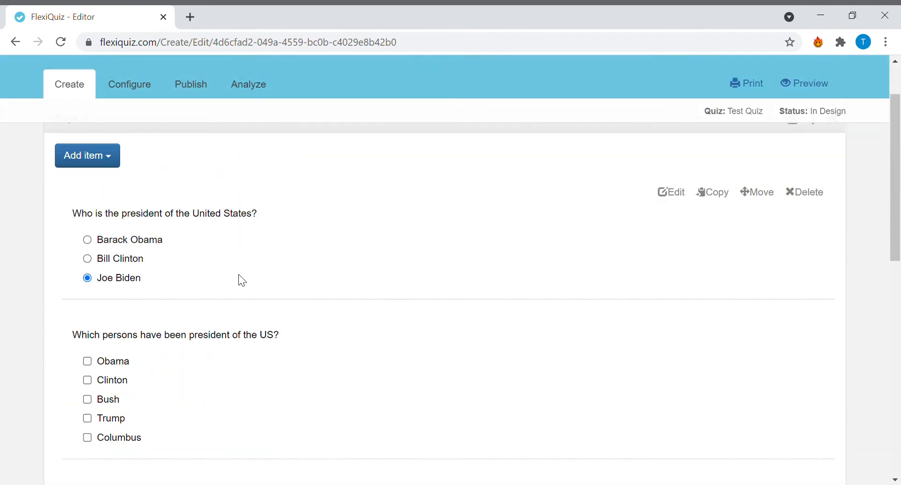
{"action": "scroll", "coordinate": [301, 258], "scroll_direction": "up", "scroll_amount": 2}
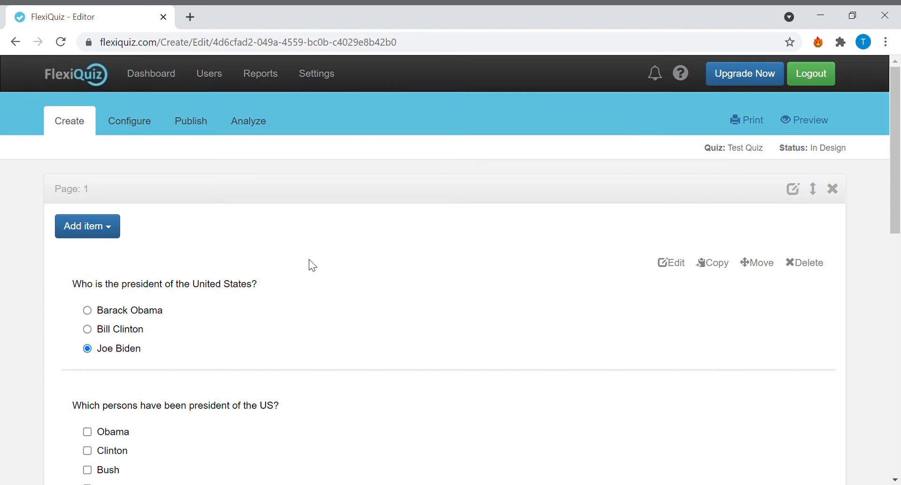
{"action": "scroll", "coordinate": [329, 328], "scroll_direction": "down", "scroll_amount": 3}
{"action": "scroll", "coordinate": [320, 348], "scroll_direction": "up", "scroll_amount": 3}
{"action": "scroll", "coordinate": [372, 289], "scroll_direction": "down", "scroll_amount": 10}
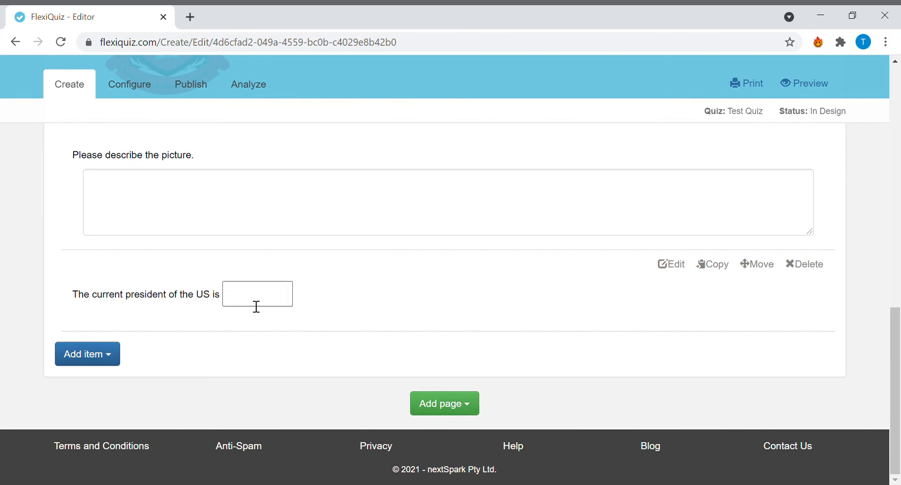
{"action": "left_click", "coordinate": [248, 300]}
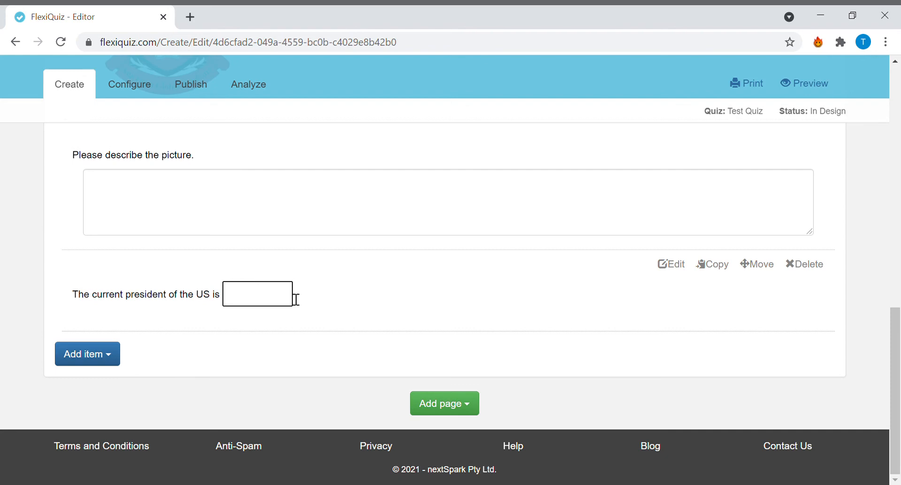
{"action": "scroll", "coordinate": [211, 358], "scroll_direction": "up", "scroll_amount": 9}
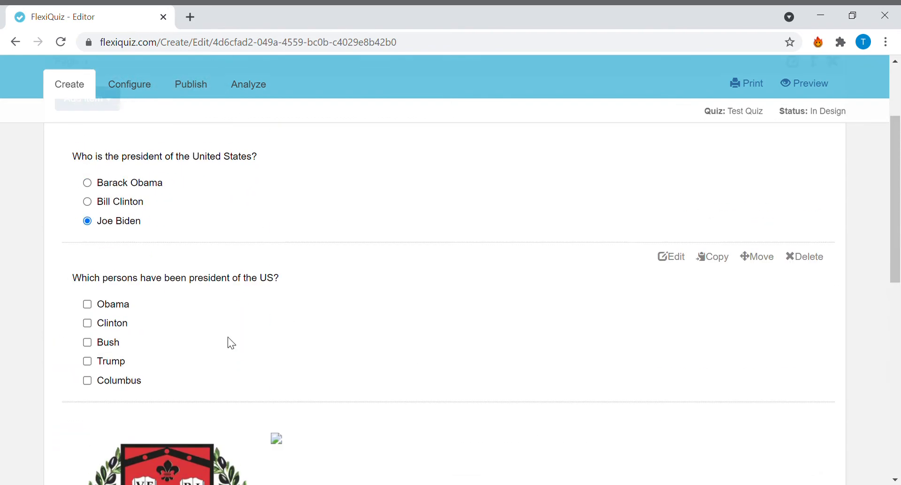
{"action": "scroll", "coordinate": [237, 335], "scroll_direction": "down", "scroll_amount": 10}
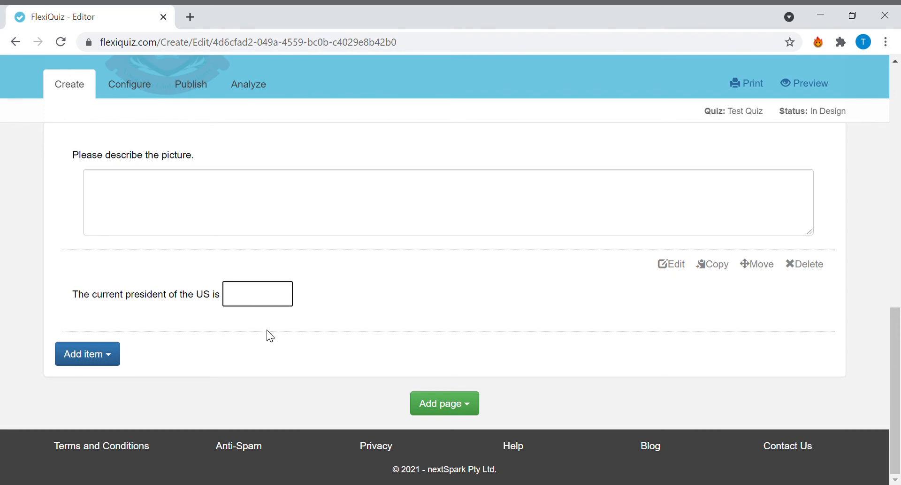
{"action": "scroll", "coordinate": [270, 336], "scroll_direction": "up", "scroll_amount": 10}
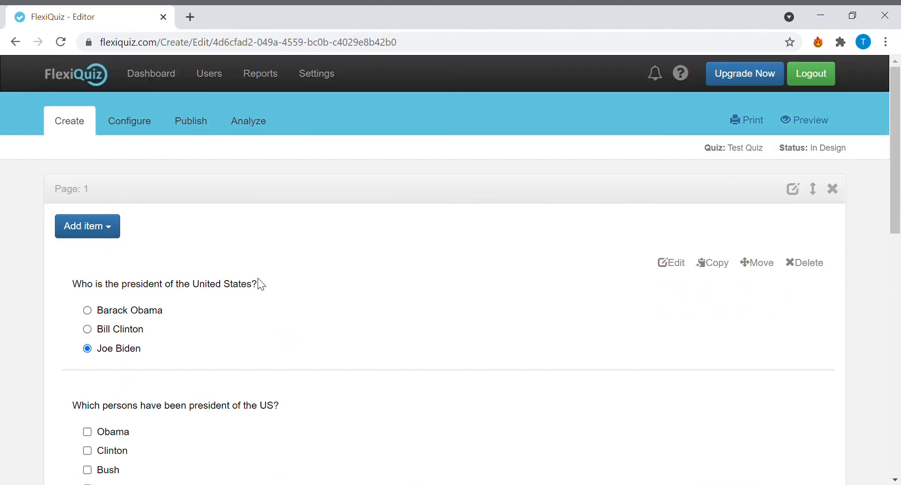
{"action": "scroll", "coordinate": [256, 272], "scroll_direction": "down", "scroll_amount": 10}
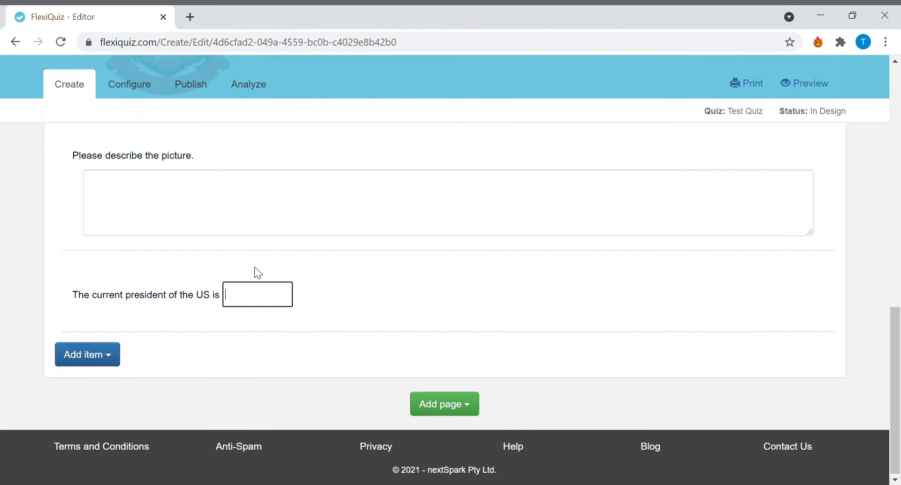
- In the quiz's publishing settings, enable distribution by quiz link and copy the quiz URL
{"action": "scroll", "coordinate": [258, 273], "scroll_direction": "up", "scroll_amount": 10}
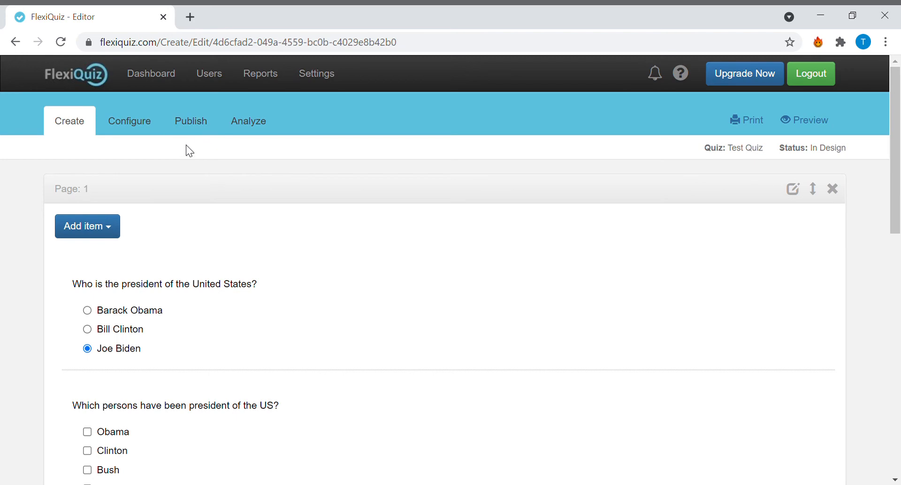
{"action": "left_click", "coordinate": [198, 134]}
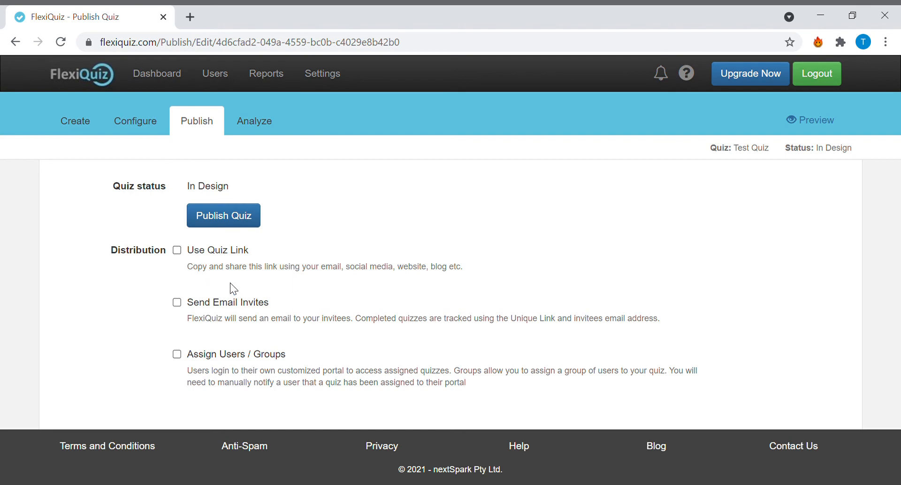
{"action": "left_click", "coordinate": [181, 252]}
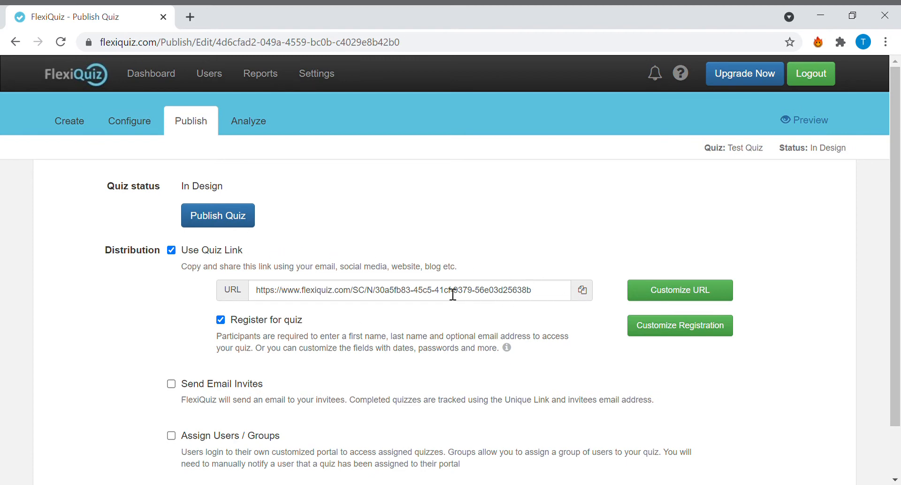
{"action": "left_click_drag", "start_coordinate": [255, 289], "coordinate": [554, 290]}
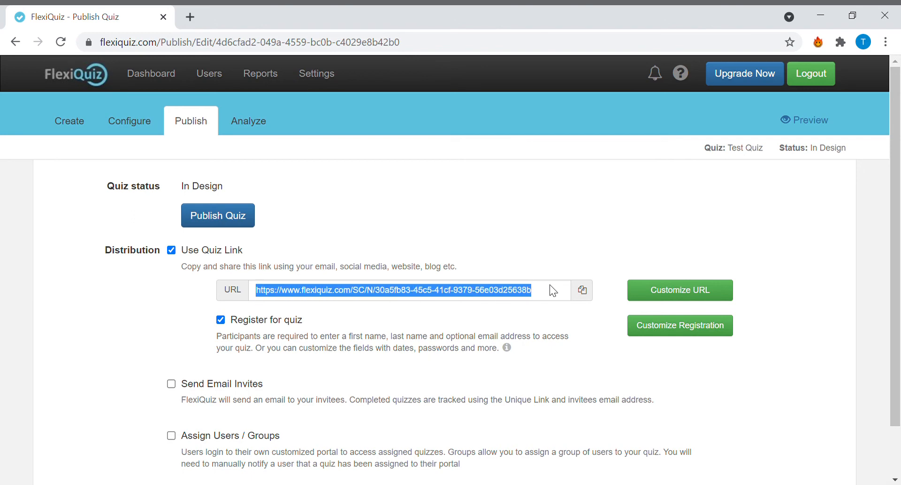
{"action": "left_click", "coordinate": [584, 291]}
- Customize the registration fields by replacing the Email address field with a required Text field named "Teacher"
{"action": "left_click", "coordinate": [661, 328]}
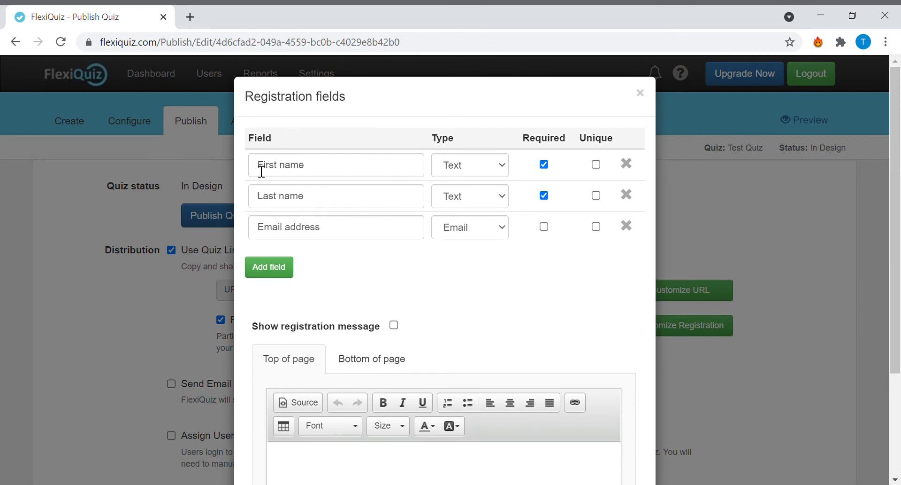
{"action": "left_click_drag", "start_coordinate": [262, 170], "coordinate": [344, 171]}
{"action": "left_click_drag", "start_coordinate": [262, 207], "coordinate": [186, 226]}
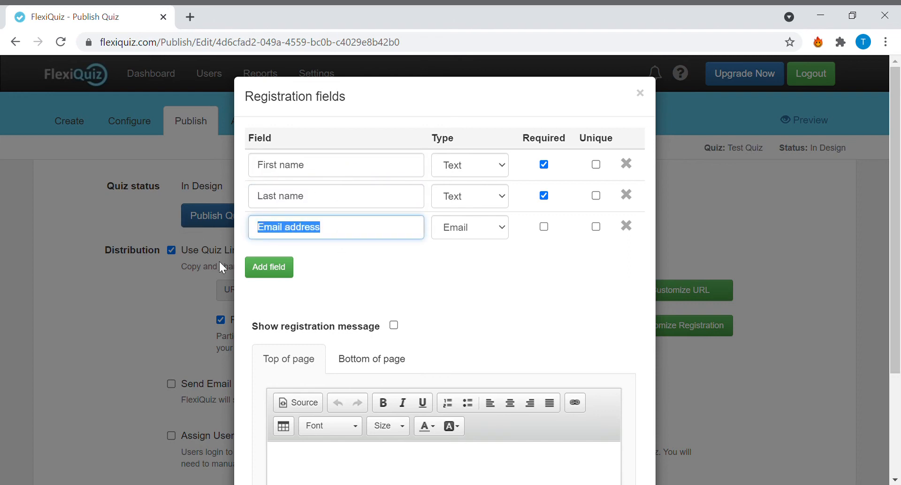
{"action": "type", "text": "te"}
{"action": "key", "text": "BackSpace"}
{"action": "key", "text": "BackSpace"}
{"action": "type", "text": "Teacher"}
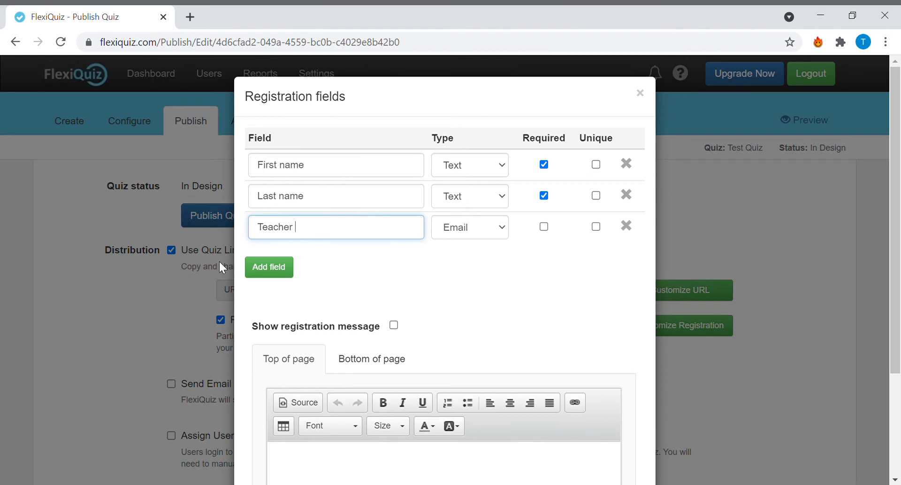
{"action": "left_click", "coordinate": [502, 229]}
{"action": "left_click", "coordinate": [485, 272]}
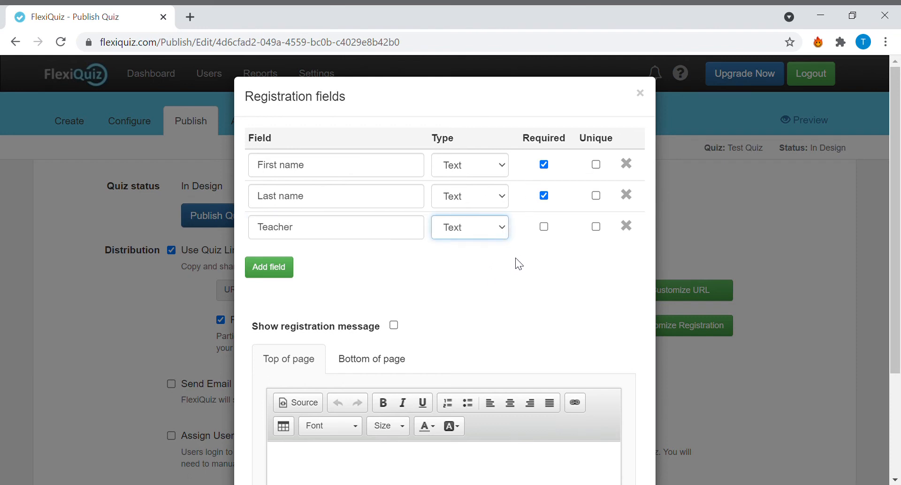
{"action": "left_click", "coordinate": [544, 227]}
- Enable the registration message, enter "Good Luck!" as its top-of-page text and close the registration settings
{"action": "scroll", "coordinate": [474, 358], "scroll_direction": "down", "scroll_amount": 3}
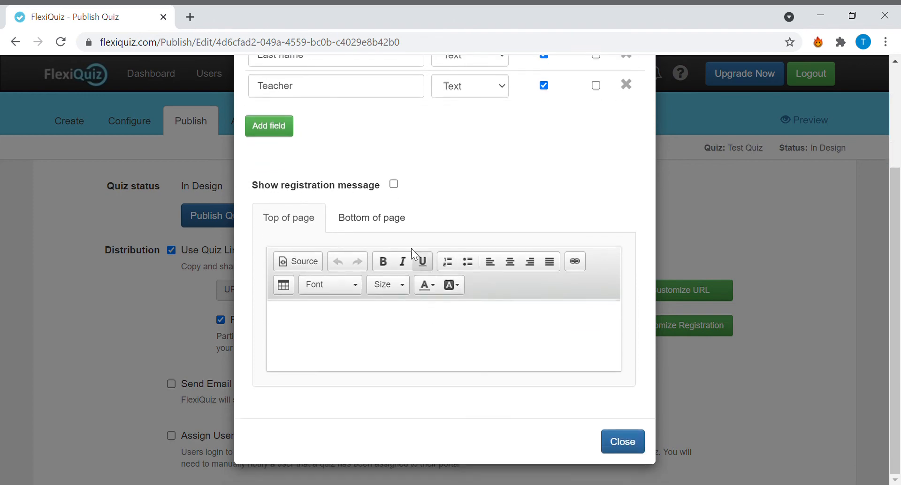
{"action": "left_click", "coordinate": [395, 186]}
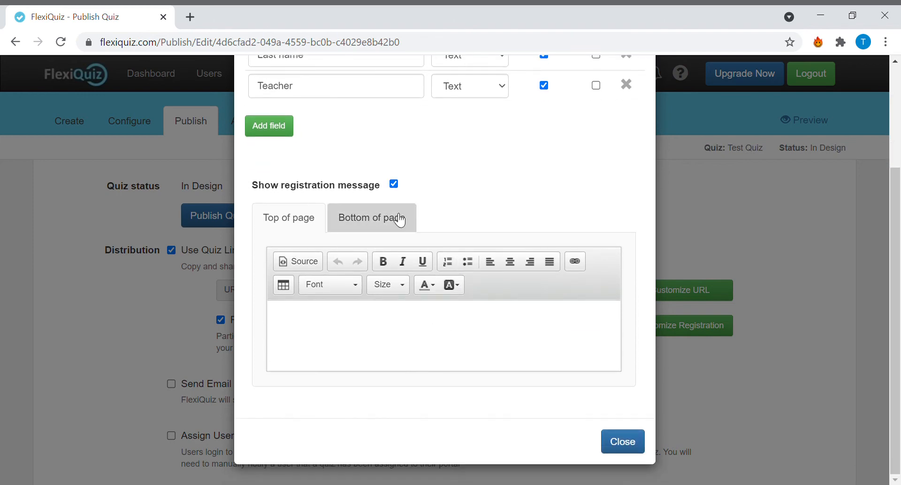
{"action": "left_click", "coordinate": [421, 337]}
{"action": "scroll", "coordinate": [472, 376], "scroll_direction": "up", "scroll_amount": 3}
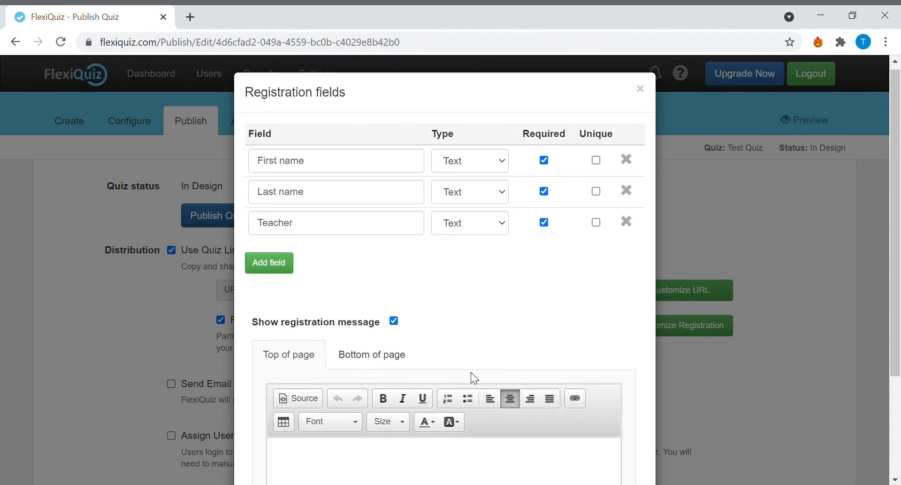
{"action": "scroll", "coordinate": [472, 377], "scroll_direction": "down", "scroll_amount": 3}
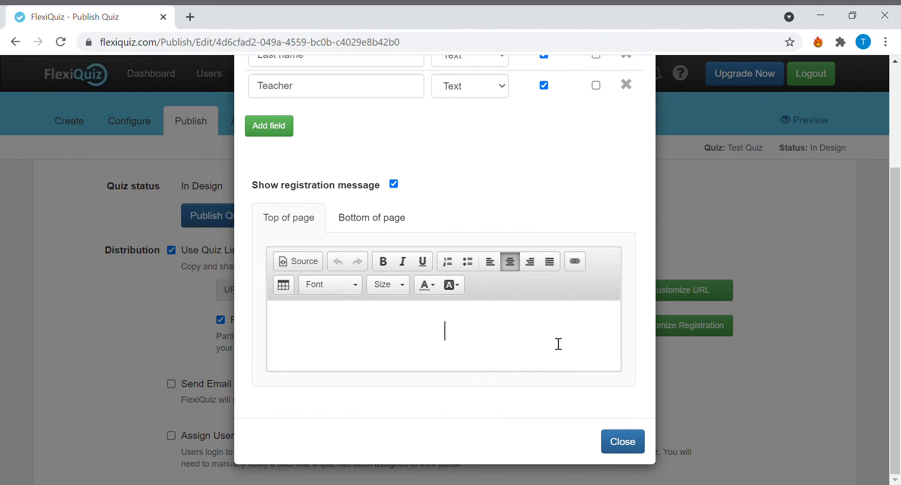
{"action": "type", "text": "Good Luck!"}
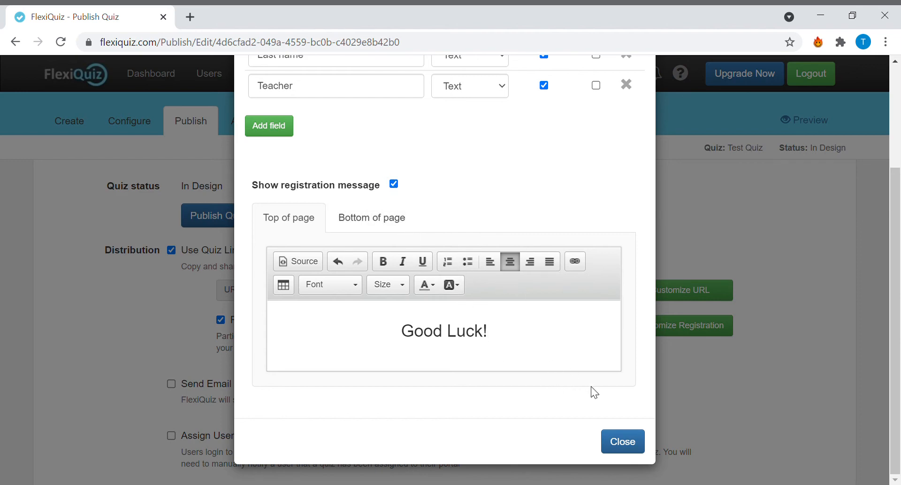
{"action": "left_click", "coordinate": [619, 445]}
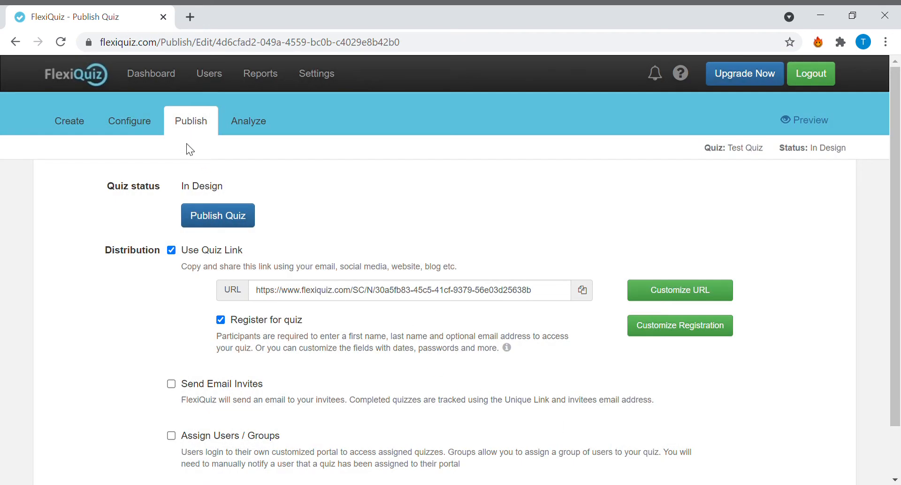
- Enable the progress bar display in the quiz's general configuration
{"action": "left_click", "coordinate": [150, 127]}
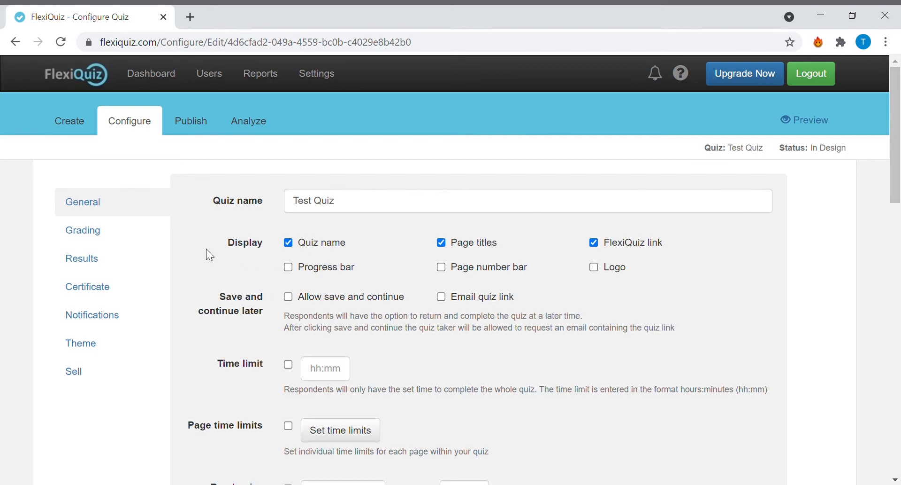
{"action": "scroll", "coordinate": [305, 218], "scroll_direction": "down", "scroll_amount": 1}
{"action": "scroll", "coordinate": [306, 219], "scroll_direction": "up", "scroll_amount": 1}
{"action": "scroll", "coordinate": [478, 289], "scroll_direction": "down", "scroll_amount": 1}
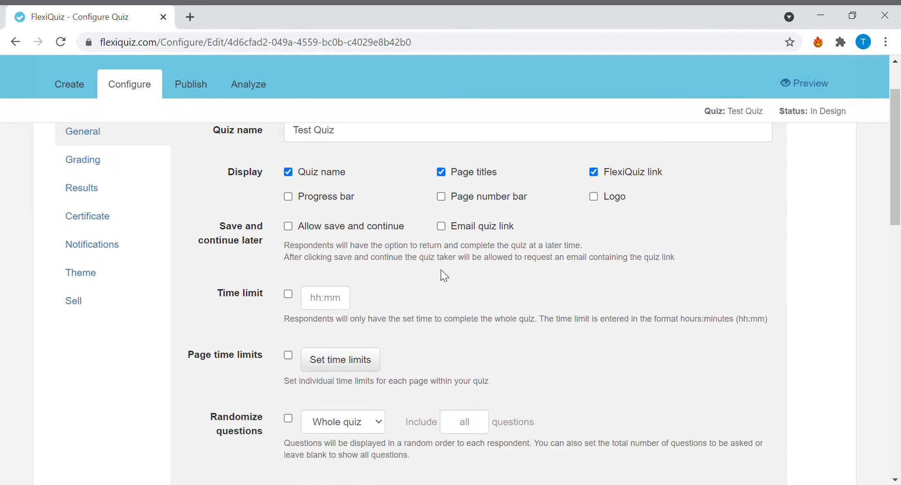
{"action": "left_click", "coordinate": [289, 196]}
- Set the maximum quiz attempts to 2 in the quiz's general settings
{"action": "scroll", "coordinate": [458, 230], "scroll_direction": "down", "scroll_amount": 5}
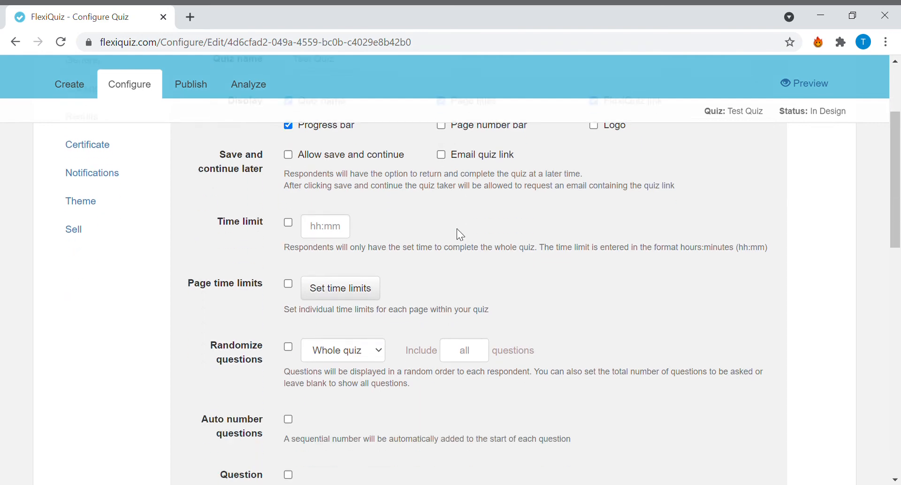
{"action": "scroll", "coordinate": [462, 232], "scroll_direction": "down", "scroll_amount": 5}
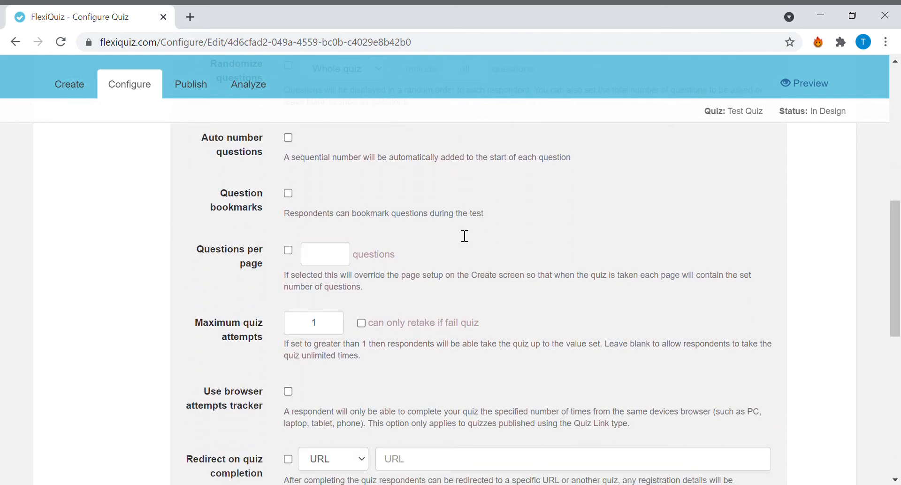
{"action": "left_click", "coordinate": [329, 255]}
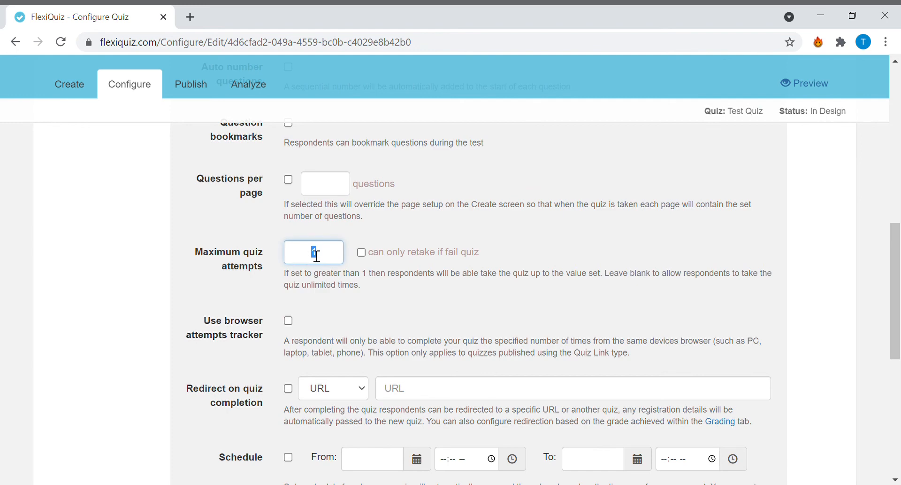
{"action": "left_click_drag", "start_coordinate": [313, 252], "coordinate": [357, 254]}
{"action": "scroll", "coordinate": [357, 255], "scroll_direction": "up", "scroll_amount": 5}
{"action": "scroll", "coordinate": [358, 257], "scroll_direction": "down", "scroll_amount": 5}
{"action": "type", "text": "2"}
{"action": "scroll", "coordinate": [328, 285], "scroll_direction": "down", "scroll_amount": 2}
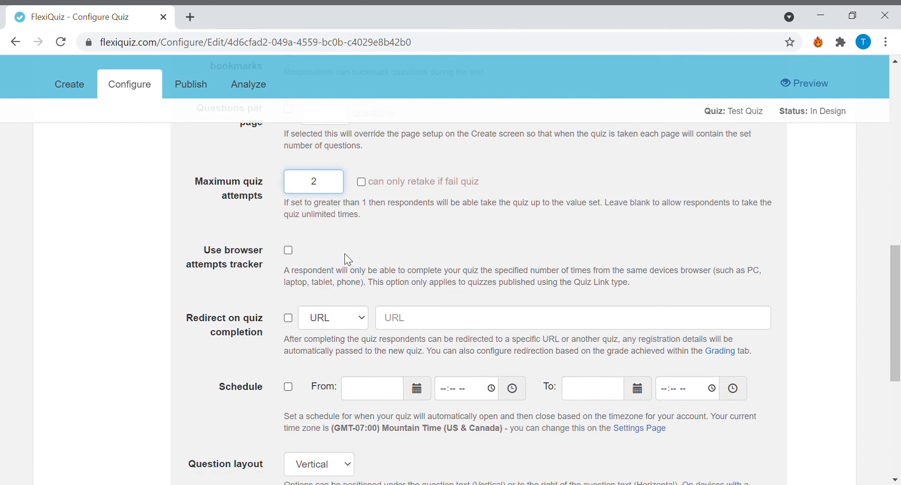
- Disallow the Cut, Copy, Paste and Right mouse click menu commands, and require confirmation before submitting the quiz
{"action": "scroll", "coordinate": [346, 254], "scroll_direction": "up", "scroll_amount": 5}
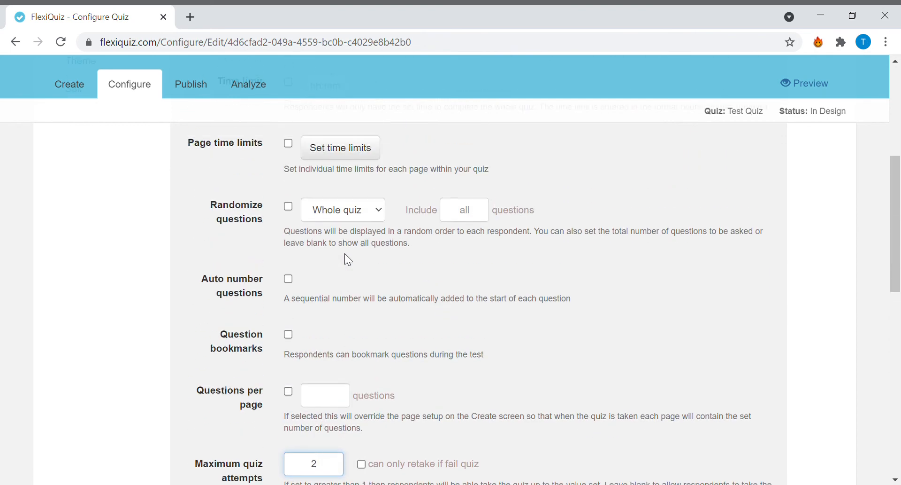
{"action": "scroll", "coordinate": [348, 259], "scroll_direction": "down", "scroll_amount": 9}
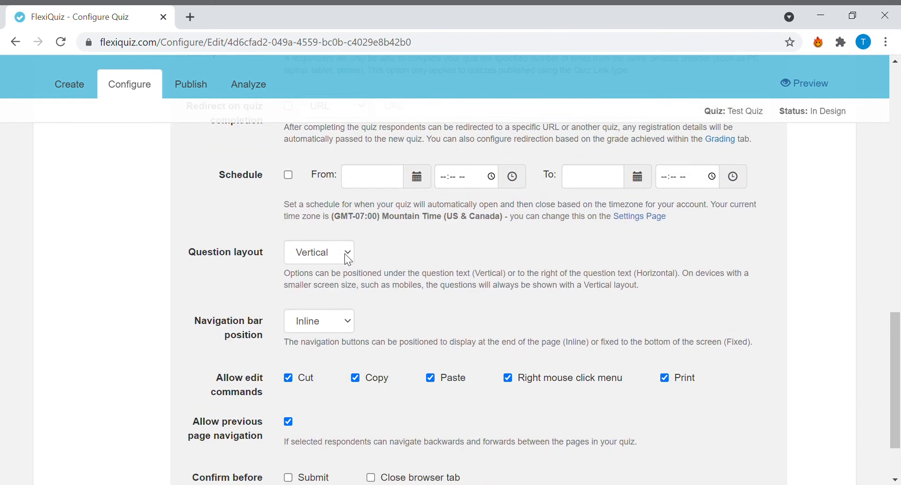
{"action": "scroll", "coordinate": [346, 255], "scroll_direction": "down", "scroll_amount": 2}
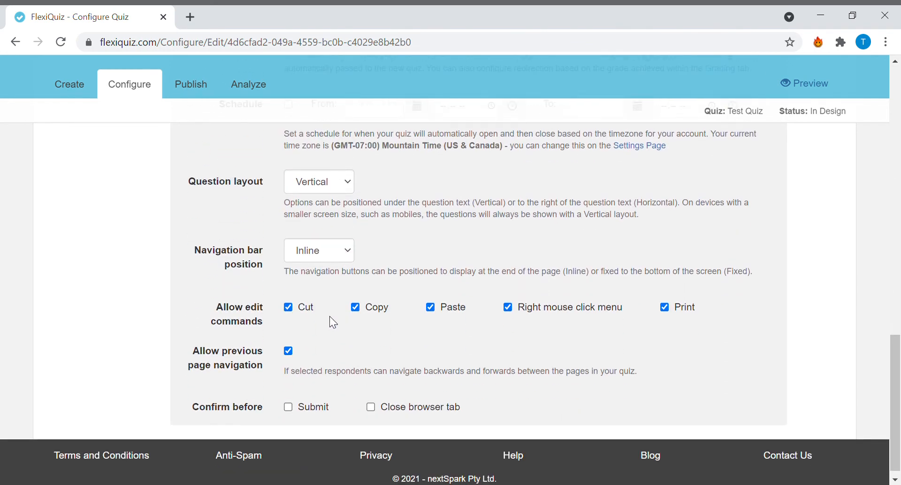
{"action": "left_click", "coordinate": [298, 314]}
{"action": "left_click", "coordinate": [371, 308]}
{"action": "left_click", "coordinate": [435, 308]}
{"action": "left_click", "coordinate": [516, 308]}
{"action": "left_click", "coordinate": [286, 408]}
- Enable the whole-quiz time limit without entering a duration and try to publish the quiz
{"action": "scroll", "coordinate": [373, 421], "scroll_direction": "up", "scroll_amount": 7}
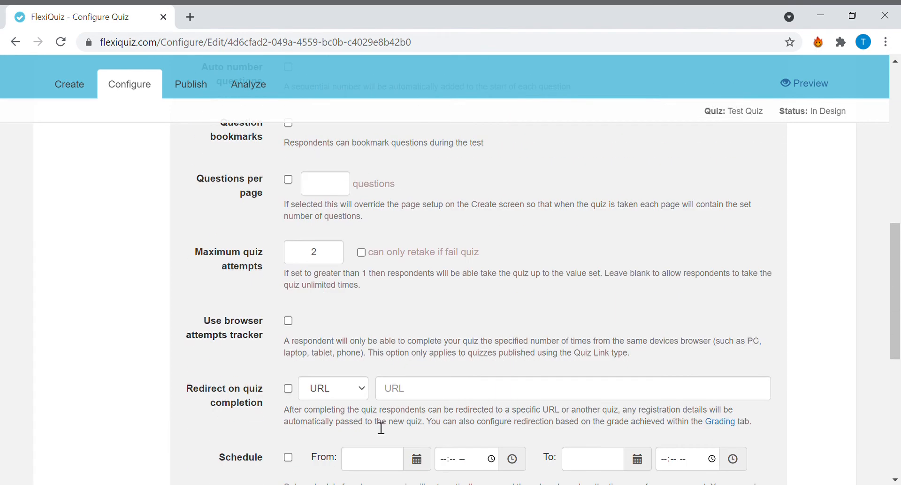
{"action": "scroll", "coordinate": [382, 428], "scroll_direction": "up", "scroll_amount": 5}
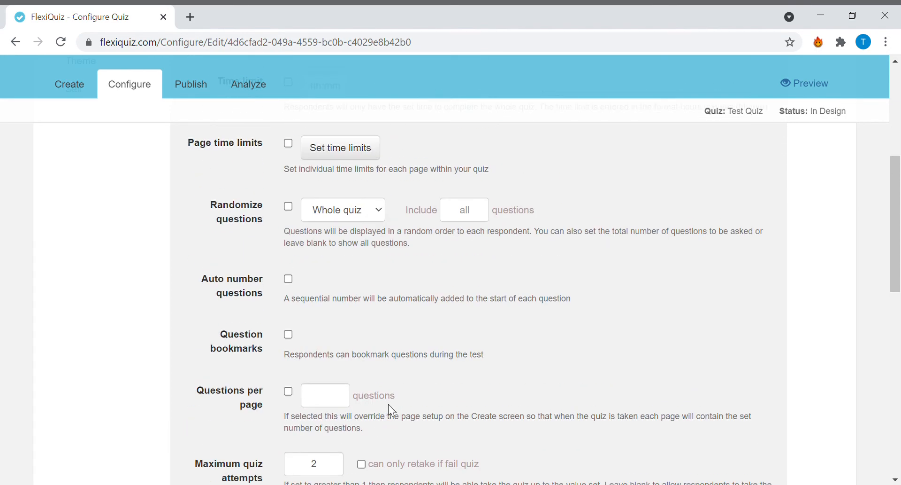
{"action": "scroll", "coordinate": [389, 405], "scroll_direction": "up", "scroll_amount": 5}
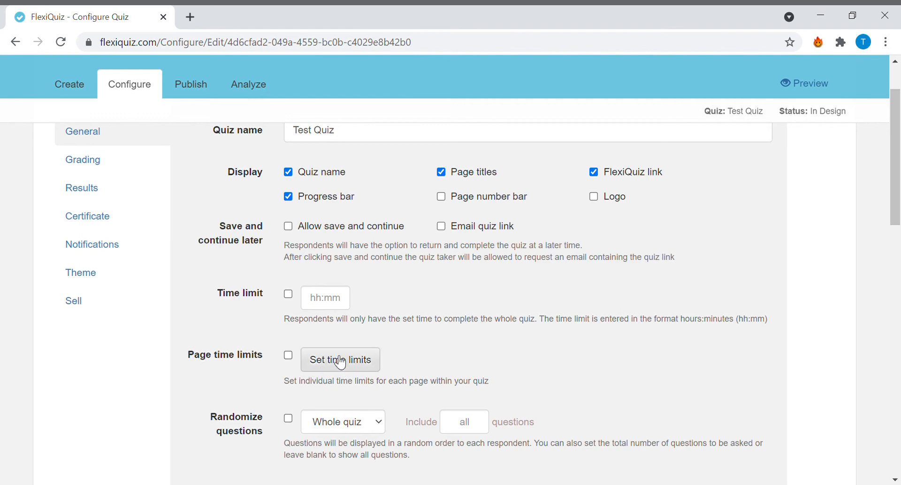
{"action": "left_click", "coordinate": [289, 294]}
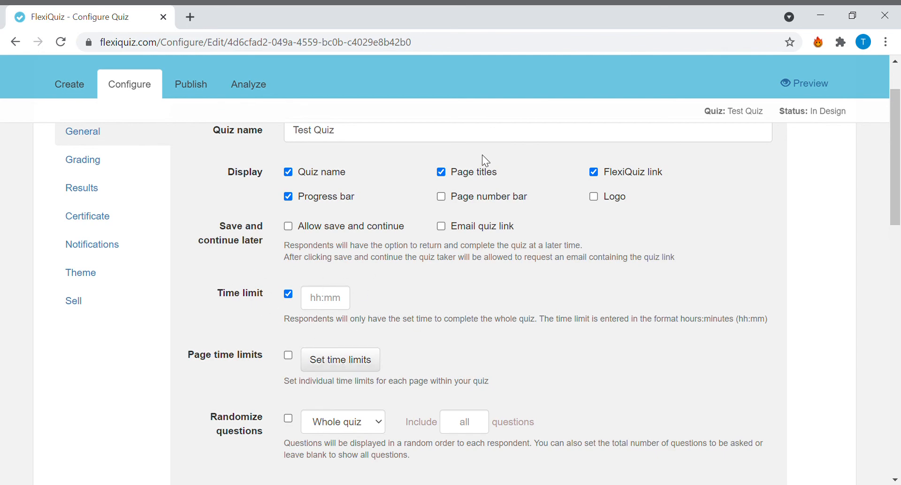
{"action": "scroll", "coordinate": [416, 241], "scroll_direction": "down", "scroll_amount": 10}
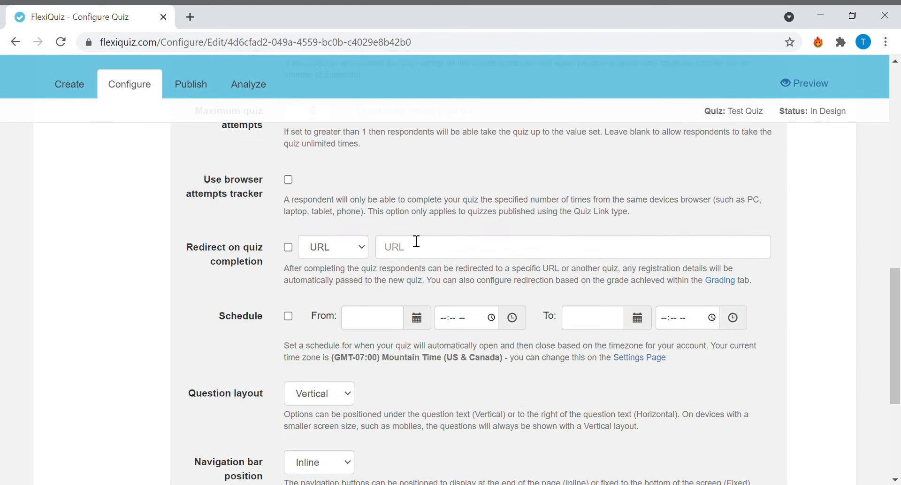
{"action": "scroll", "coordinate": [412, 242], "scroll_direction": "up", "scroll_amount": 12}
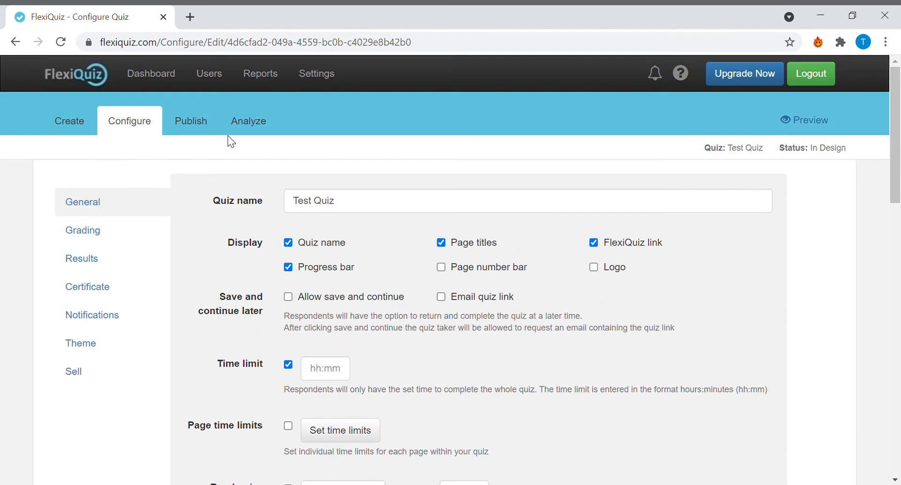
{"action": "left_click", "coordinate": [205, 120]}
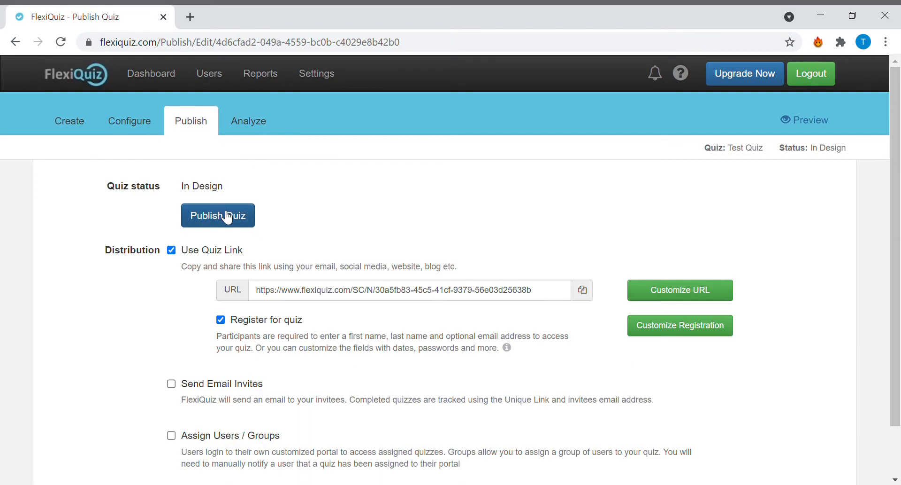
{"action": "left_click", "coordinate": [224, 224]}
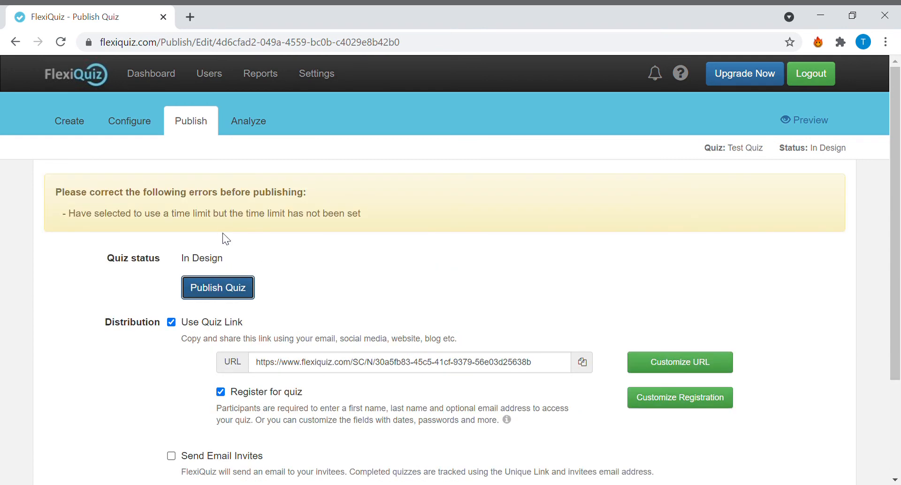
- Turn off the quiz's time limit, publish the quiz and dismiss the publishing notice
{"action": "left_click", "coordinate": [111, 117]}
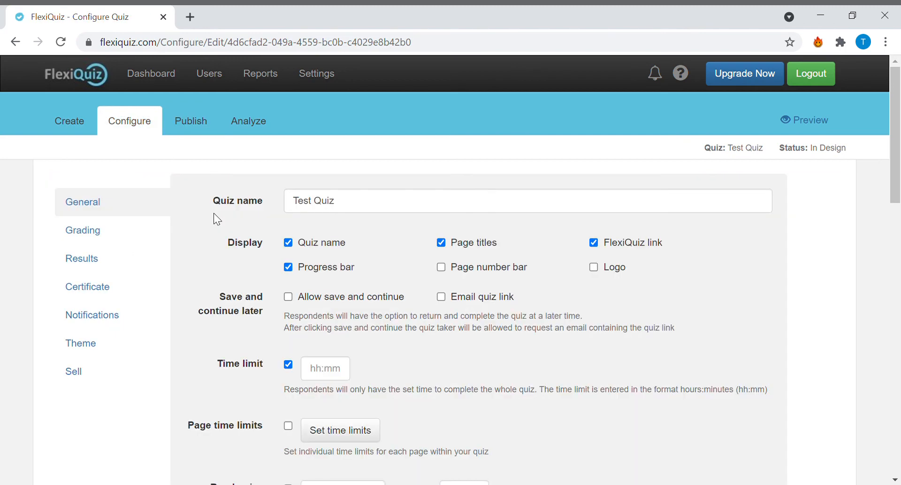
{"action": "left_click", "coordinate": [289, 364]}
{"action": "left_click", "coordinate": [190, 123]}
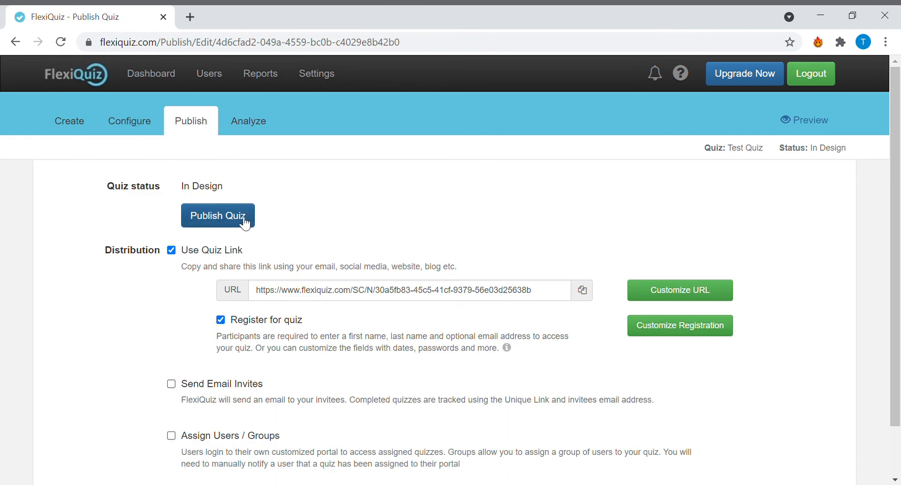
{"action": "left_click", "coordinate": [239, 218]}
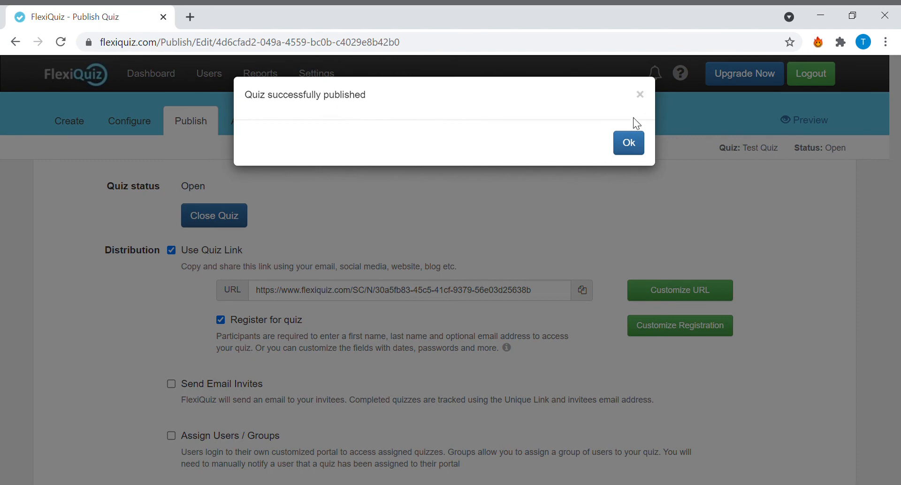
{"action": "left_click", "coordinate": [630, 144]}
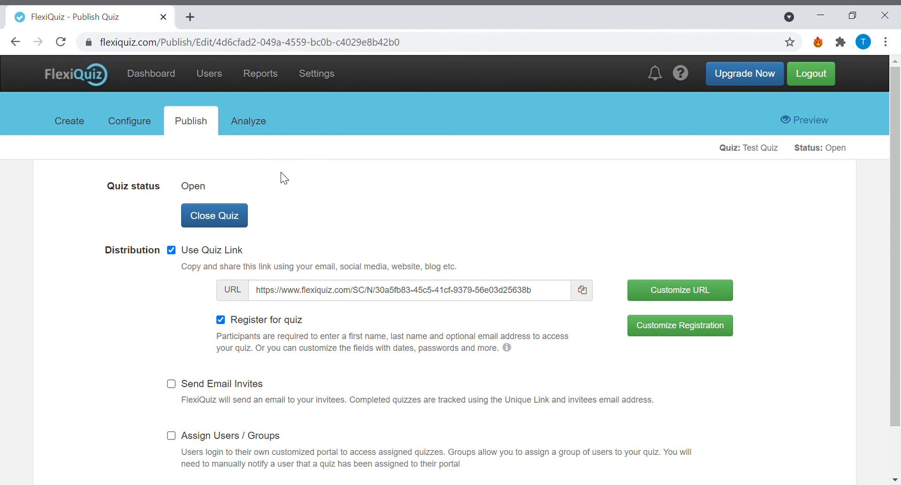
- Go to the dashboard's quiz list and open the existing English Exam (G3/Q2)
{"action": "left_click", "coordinate": [152, 74]}
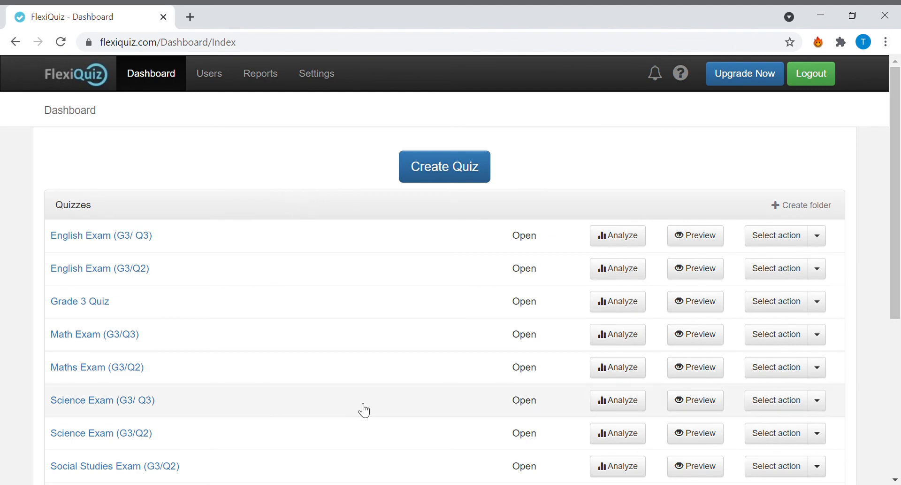
{"action": "scroll", "coordinate": [216, 207], "scroll_direction": "down", "scroll_amount": 5}
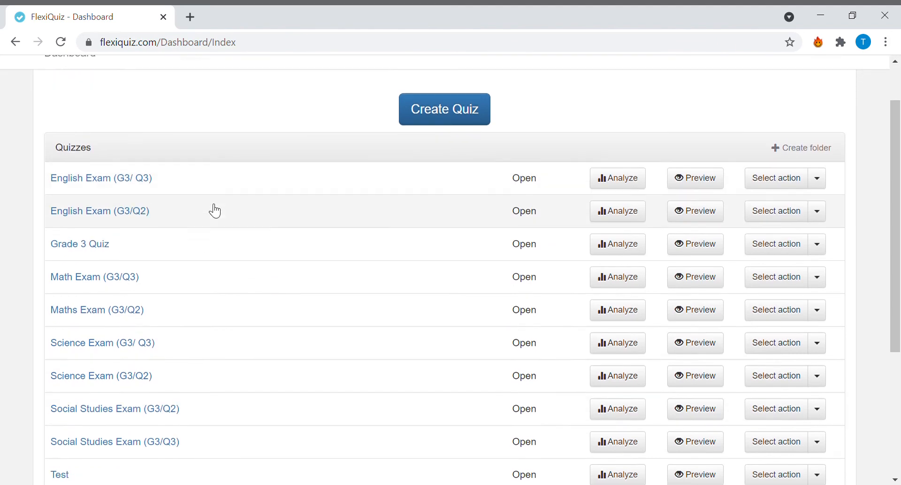
{"action": "scroll", "coordinate": [216, 214], "scroll_direction": "up", "scroll_amount": 4}
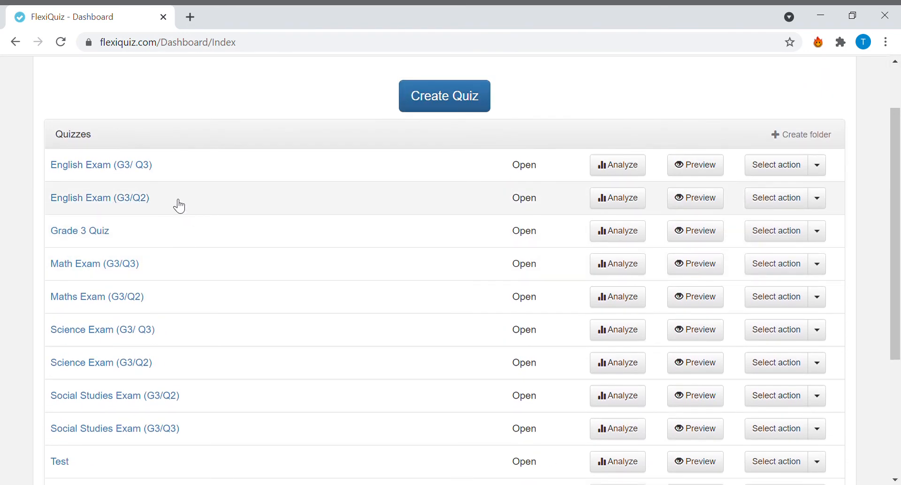
{"action": "left_click", "coordinate": [148, 206]}
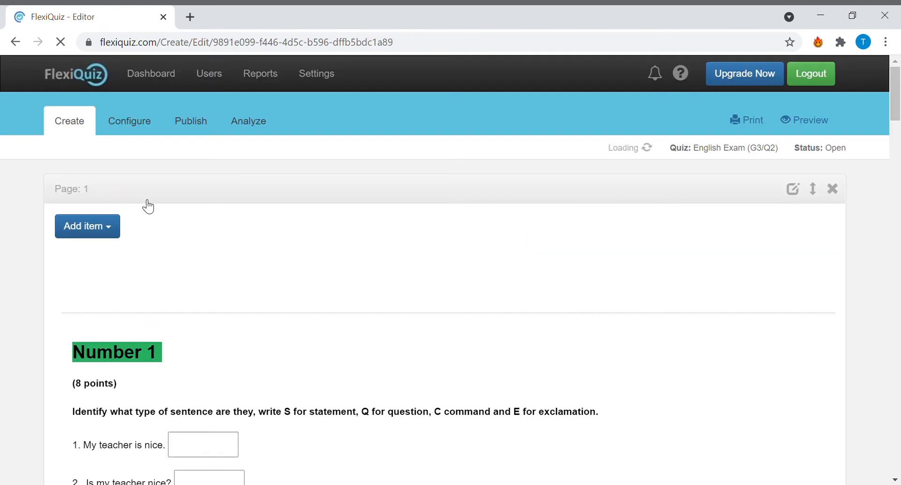
- Open English Exam (G3/ Q3) instead and examine its images, reading, vocabulary, sentence, capitalizing and story-writing sections
{"action": "left_click", "coordinate": [18, 42]}
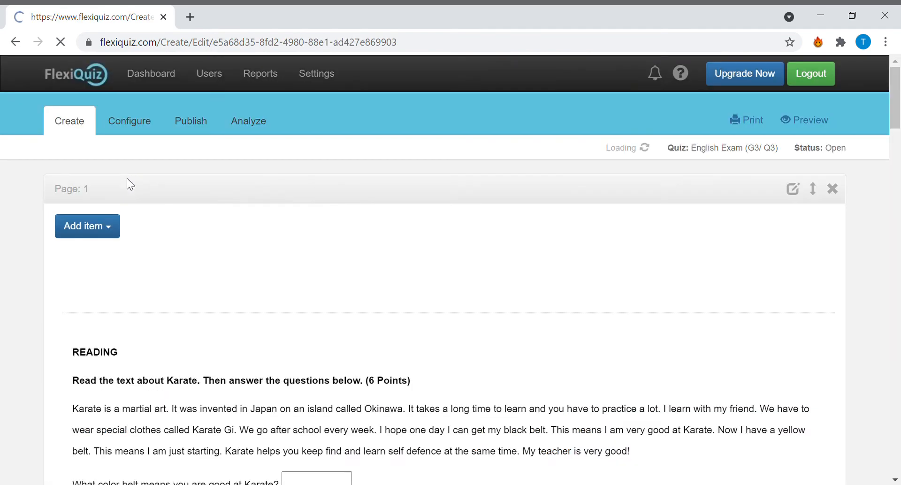
{"action": "scroll", "coordinate": [351, 211], "scroll_direction": "down", "scroll_amount": 3}
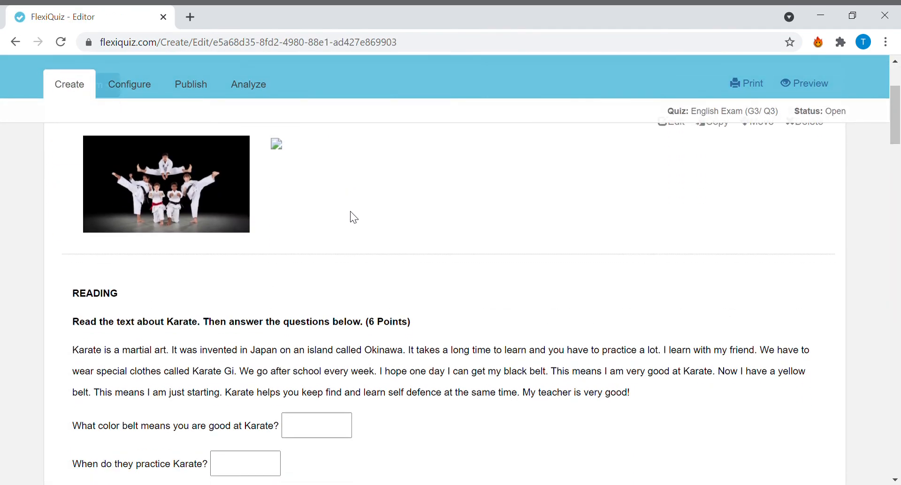
{"action": "scroll", "coordinate": [350, 211], "scroll_direction": "up", "scroll_amount": 3}
{"action": "scroll", "coordinate": [350, 211], "scroll_direction": "down", "scroll_amount": 2}
{"action": "scroll", "coordinate": [357, 219], "scroll_direction": "down", "scroll_amount": 3}
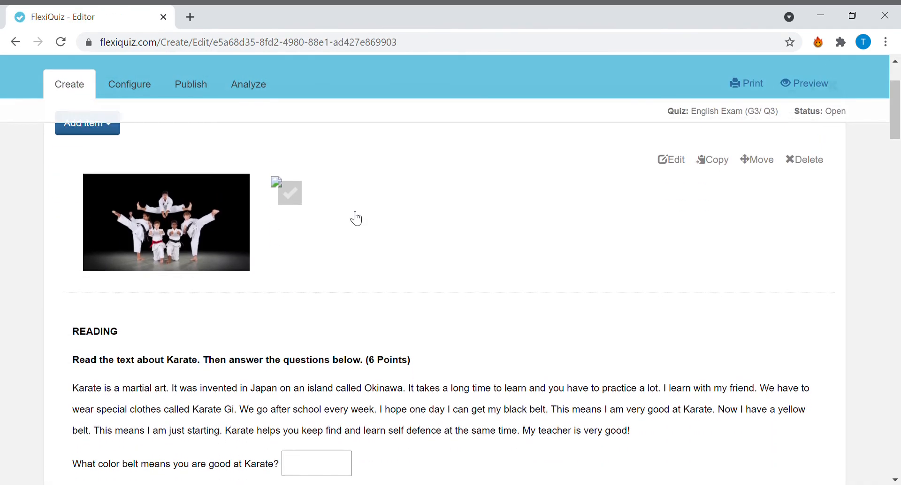
{"action": "scroll", "coordinate": [356, 218], "scroll_direction": "up", "scroll_amount": 2}
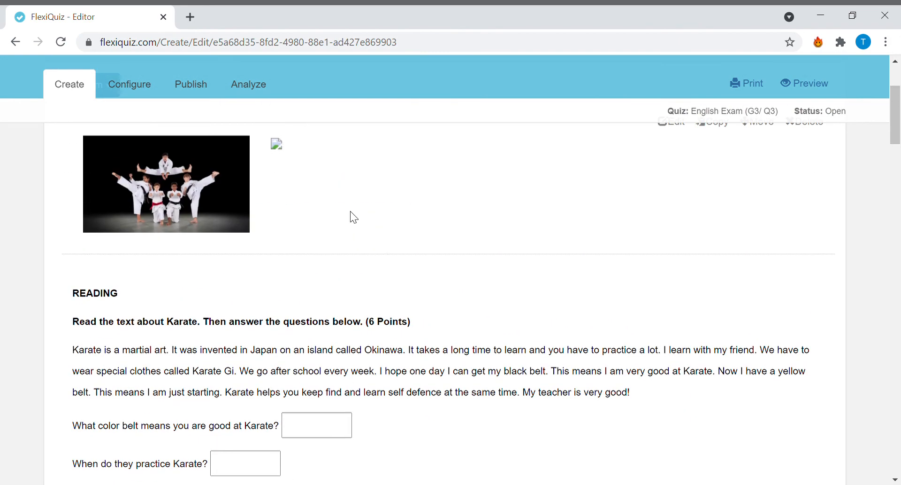
{"action": "scroll", "coordinate": [352, 215], "scroll_direction": "down", "scroll_amount": 3}
{"action": "scroll", "coordinate": [352, 215], "scroll_direction": "up", "scroll_amount": 3}
{"action": "scroll", "coordinate": [225, 240], "scroll_direction": "down", "scroll_amount": 3}
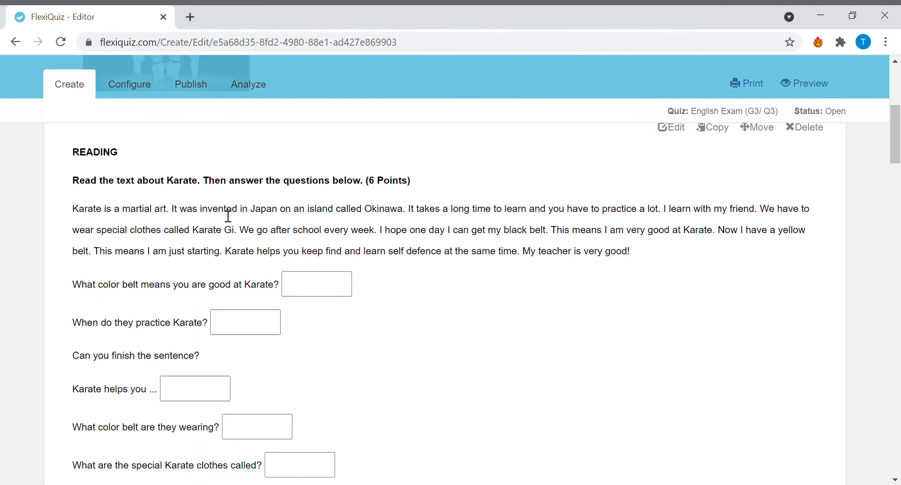
{"action": "scroll", "coordinate": [255, 250], "scroll_direction": "down", "scroll_amount": 2}
{"action": "scroll", "coordinate": [263, 244], "scroll_direction": "down", "scroll_amount": 4}
{"action": "scroll", "coordinate": [264, 240], "scroll_direction": "down", "scroll_amount": 4}
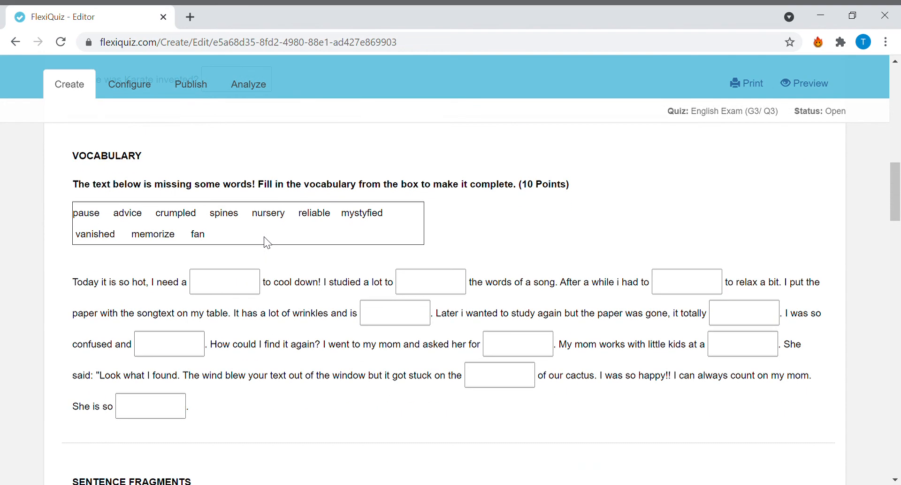
{"action": "scroll", "coordinate": [284, 293], "scroll_direction": "down", "scroll_amount": 6}
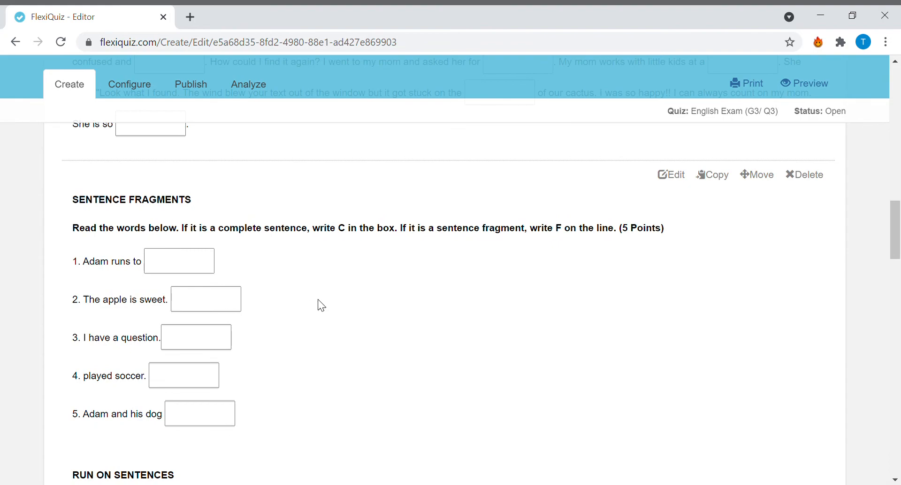
{"action": "scroll", "coordinate": [324, 305], "scroll_direction": "down", "scroll_amount": 15}
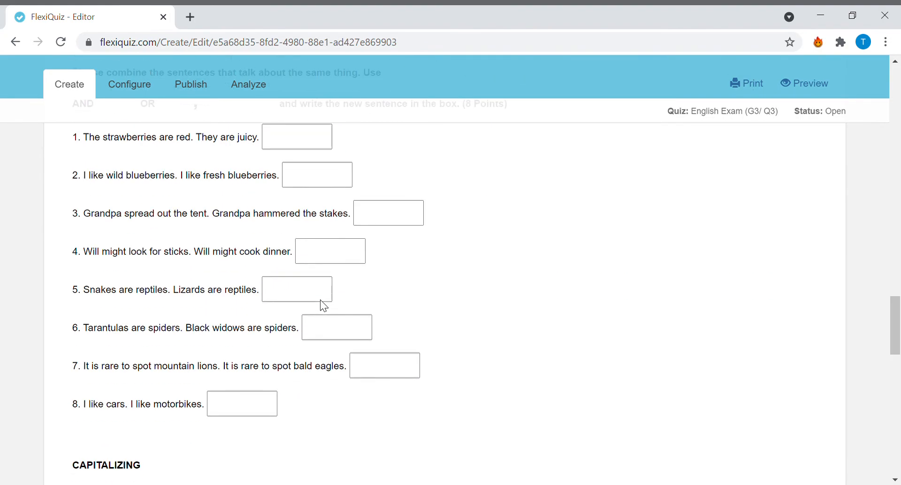
{"action": "scroll", "coordinate": [324, 306], "scroll_direction": "up", "scroll_amount": 3}
{"action": "scroll", "coordinate": [324, 306], "scroll_direction": "down", "scroll_amount": 15}
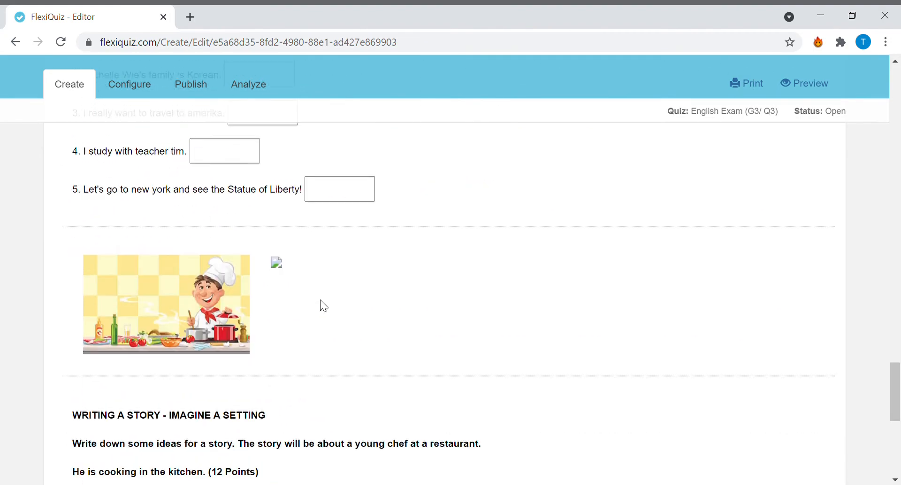
{"action": "scroll", "coordinate": [324, 306], "scroll_direction": "down", "scroll_amount": 2}
{"action": "scroll", "coordinate": [324, 305], "scroll_direction": "up", "scroll_amount": 2}
{"action": "mouse_move", "coordinate": [92, 191]}
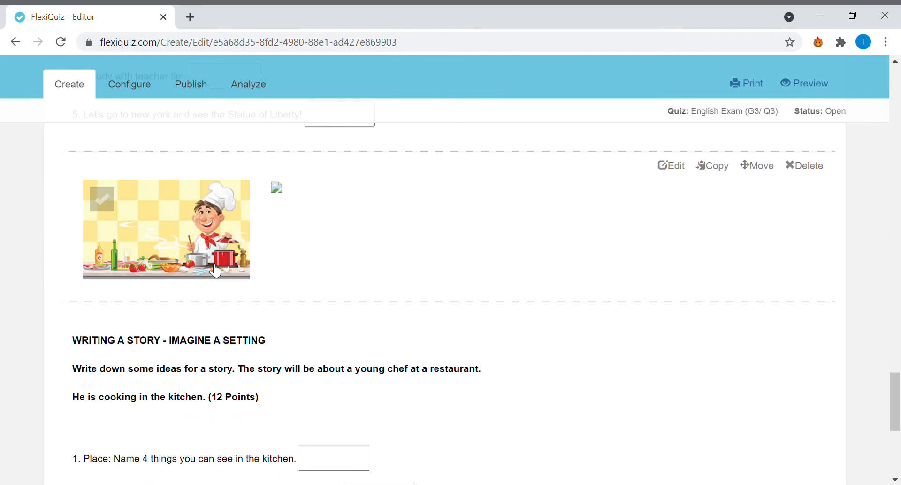
{"action": "scroll", "coordinate": [187, 281], "scroll_direction": "up", "scroll_amount": 20}
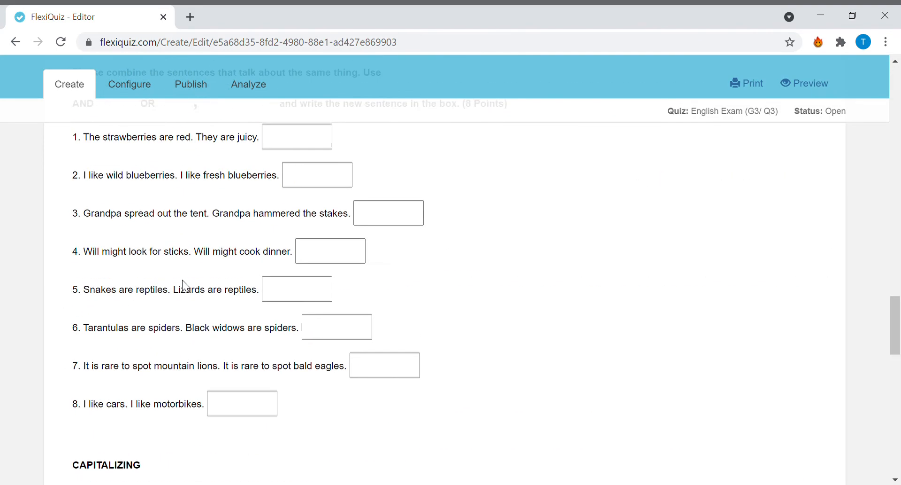
{"action": "scroll", "coordinate": [193, 249], "scroll_direction": "up", "scroll_amount": 10}
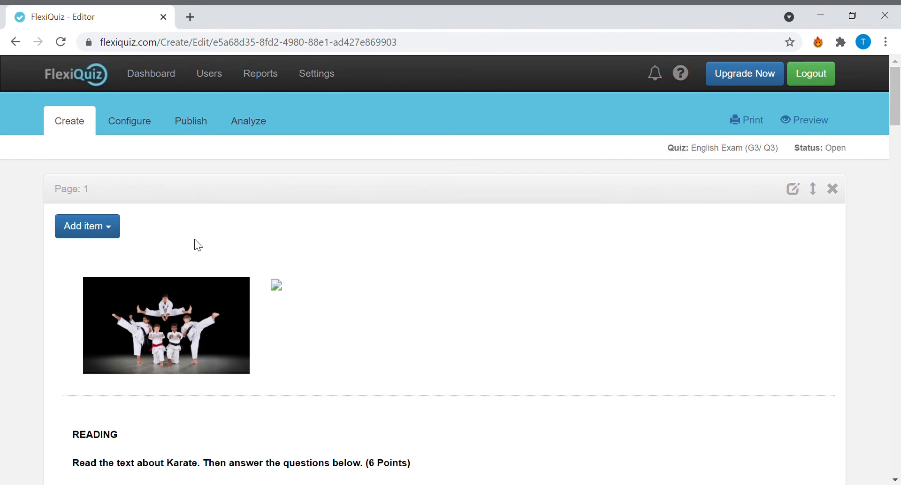
- Open Values Exam (G3/Q3) from the dashboard's quiz list and examine its opening written-answer questions
{"action": "left_click", "coordinate": [150, 80]}
{"action": "scroll", "coordinate": [197, 282], "scroll_direction": "down", "scroll_amount": 5}
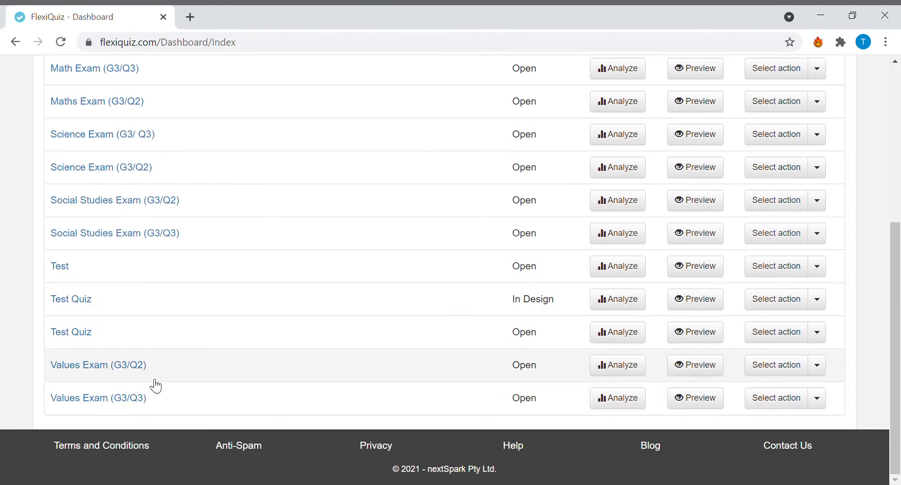
{"action": "left_click", "coordinate": [140, 403]}
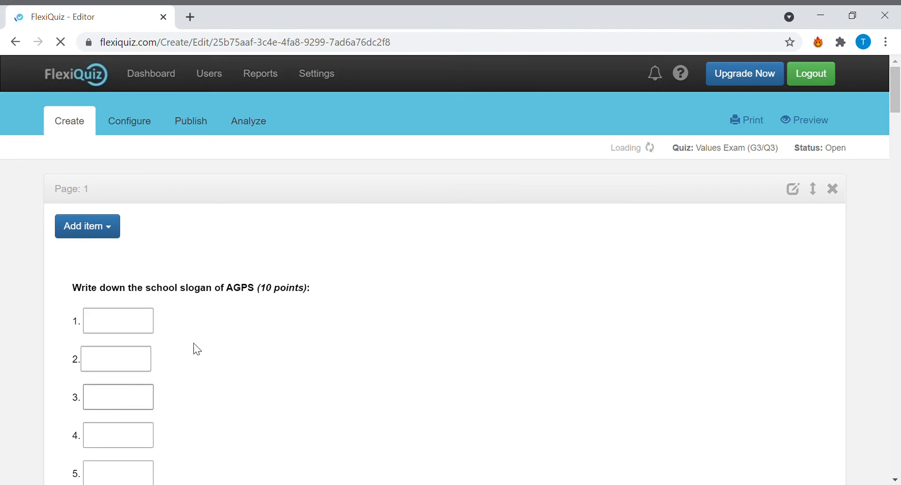
{"action": "scroll", "coordinate": [285, 253], "scroll_direction": "down", "scroll_amount": 15}
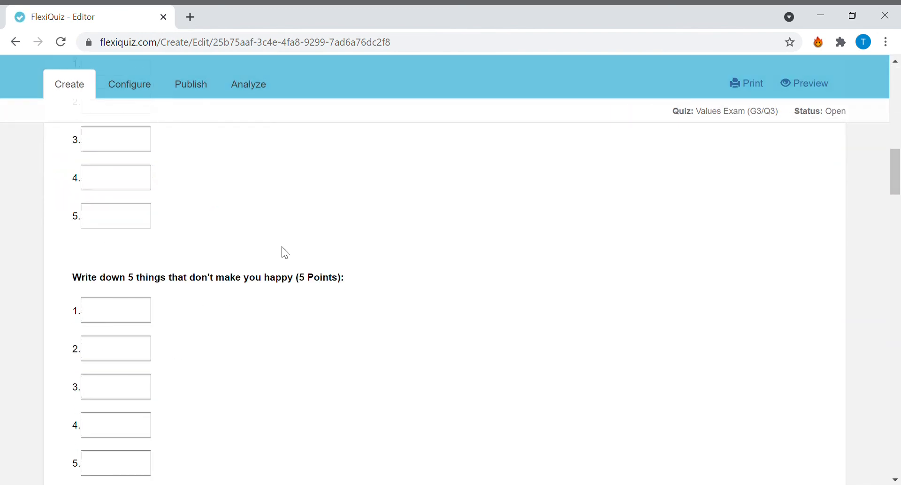
{"action": "scroll", "coordinate": [281, 246], "scroll_direction": "down", "scroll_amount": 5}
{"action": "scroll", "coordinate": [281, 246], "scroll_direction": "down", "scroll_amount": 3}
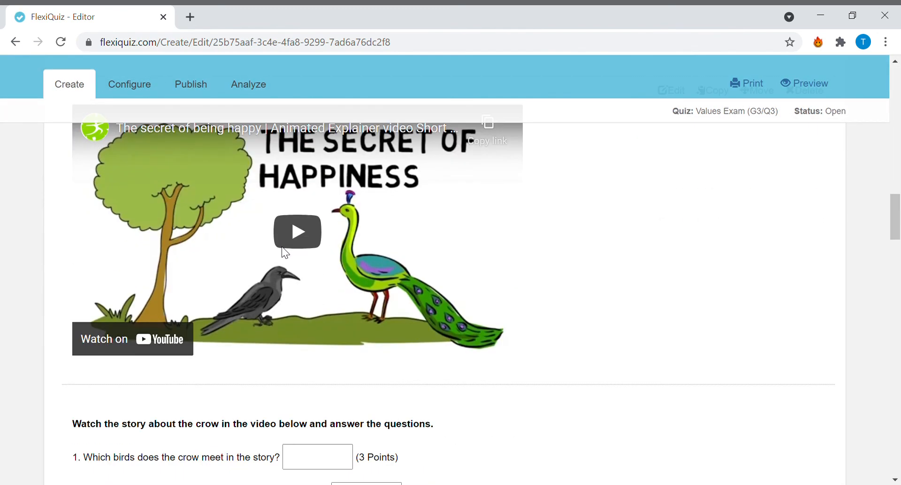
- Play the exam's embedded video about the secret of being happy briefly and pause it
{"action": "scroll", "coordinate": [283, 248], "scroll_direction": "up", "scroll_amount": 3}
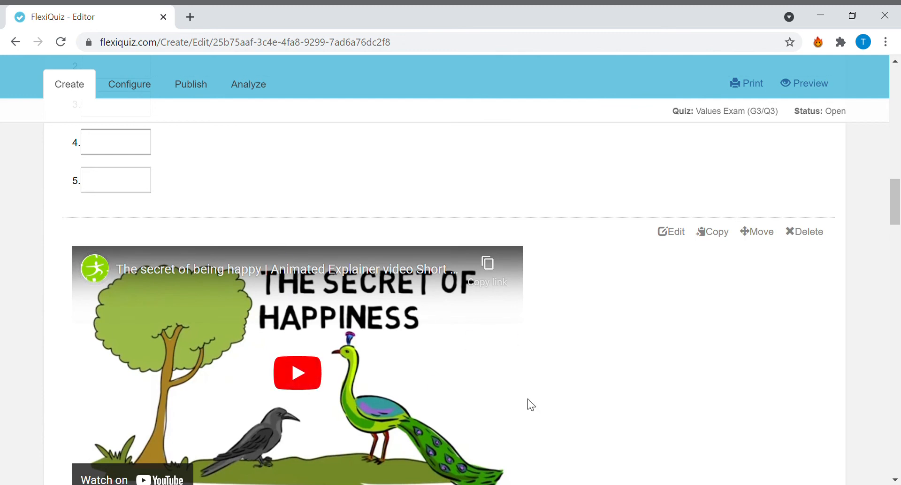
{"action": "scroll", "coordinate": [385, 350], "scroll_direction": "down", "scroll_amount": 2}
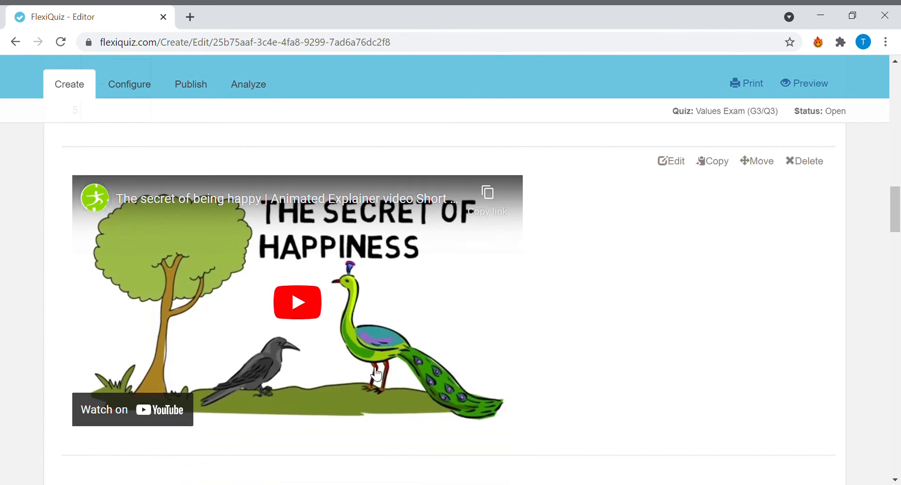
{"action": "left_click", "coordinate": [322, 330]}
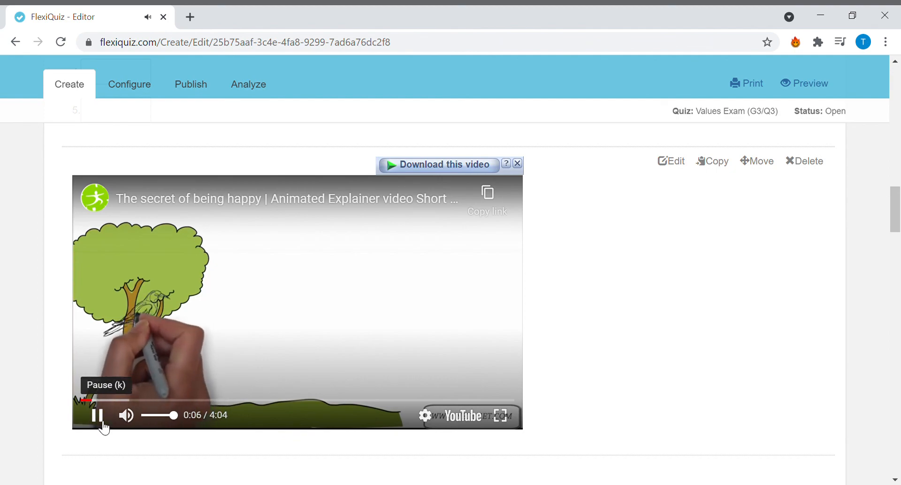
{"action": "left_click", "coordinate": [104, 424]}
{"action": "scroll", "coordinate": [643, 318], "scroll_direction": "down", "scroll_amount": 5}
{"action": "scroll", "coordinate": [629, 309], "scroll_direction": "up", "scroll_amount": 5}
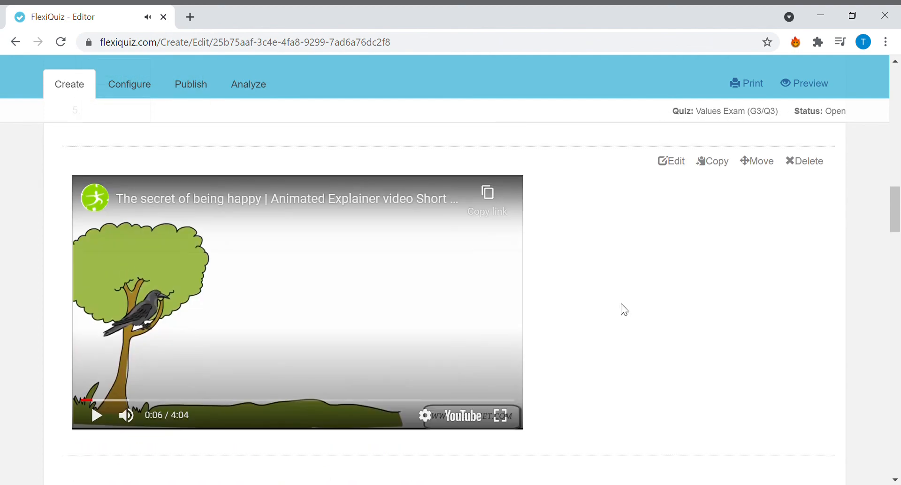
- Examine the Values Exam's crow story questions, helpful-jobs checklist, advice exercise and text about ways to help others
{"action": "scroll", "coordinate": [622, 307], "scroll_direction": "down", "scroll_amount": 6}
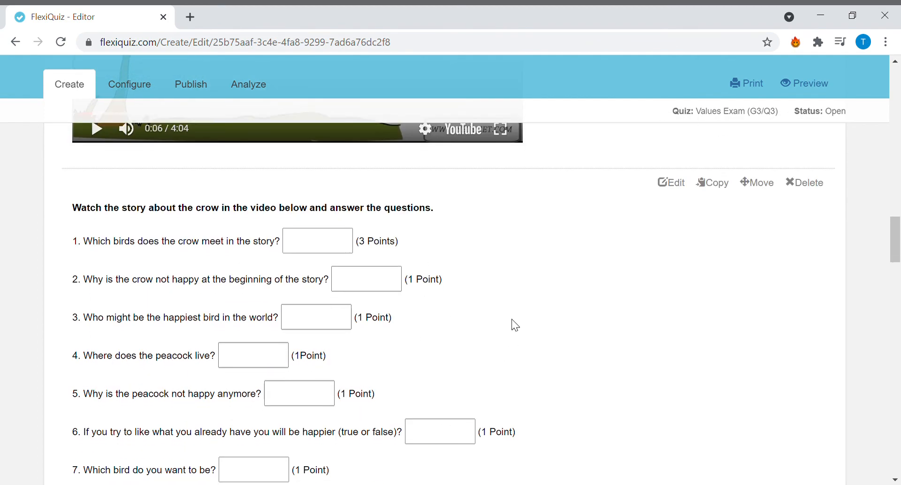
{"action": "scroll", "coordinate": [513, 322], "scroll_direction": "down", "scroll_amount": 5}
{"action": "scroll", "coordinate": [517, 324], "scroll_direction": "down", "scroll_amount": 10}
{"action": "scroll", "coordinate": [516, 324], "scroll_direction": "up", "scroll_amount": 6}
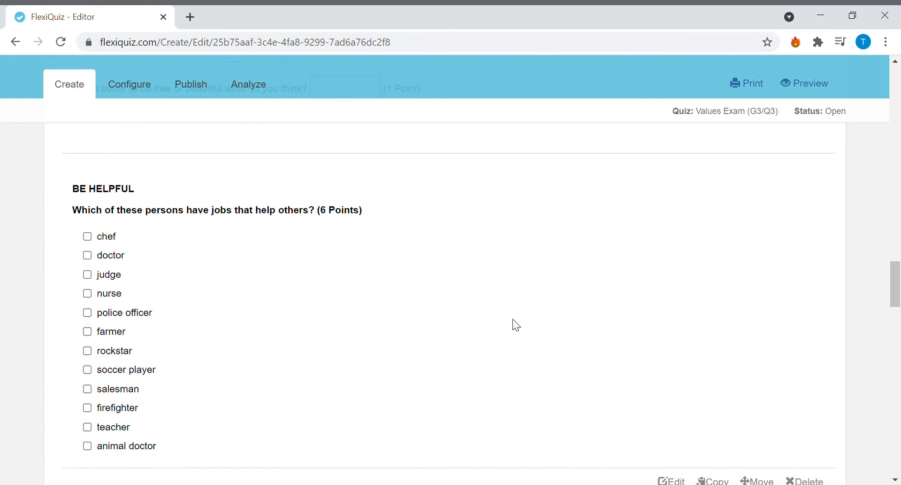
{"action": "scroll", "coordinate": [517, 324], "scroll_direction": "down", "scroll_amount": 5}
{"action": "scroll", "coordinate": [513, 321], "scroll_direction": "up", "scroll_amount": 5}
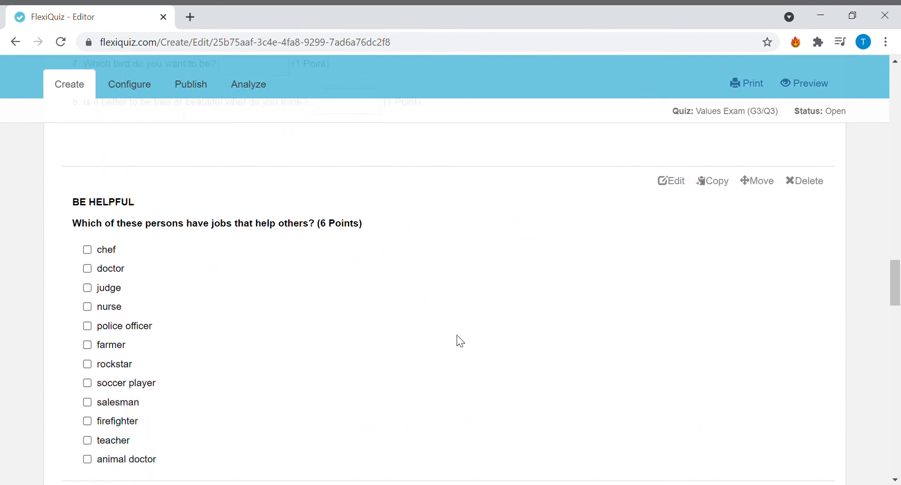
{"action": "scroll", "coordinate": [228, 249], "scroll_direction": "down", "scroll_amount": 20}
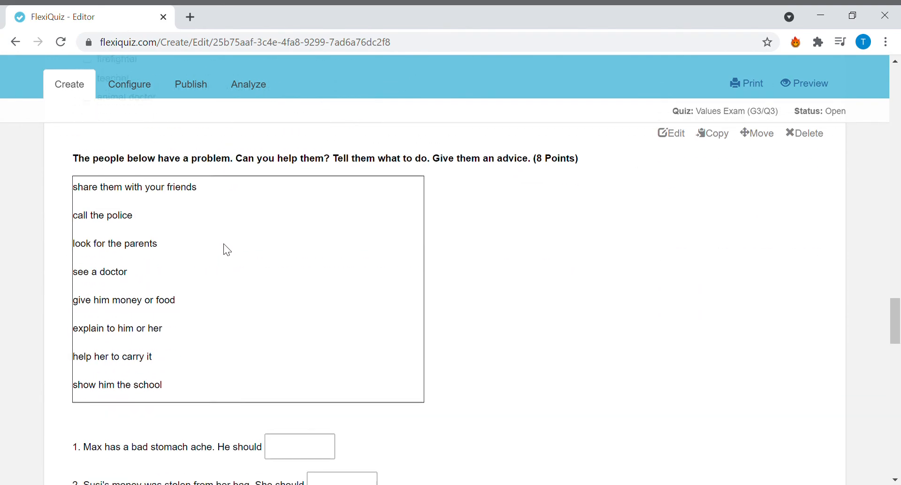
{"action": "scroll", "coordinate": [228, 248], "scroll_direction": "down", "scroll_amount": 12}
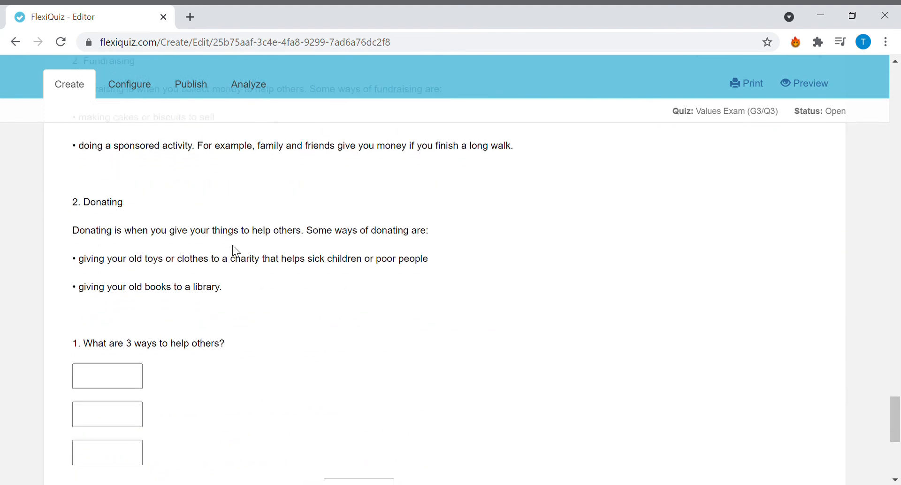
{"action": "scroll", "coordinate": [166, 218], "scroll_direction": "up", "scroll_amount": 20}
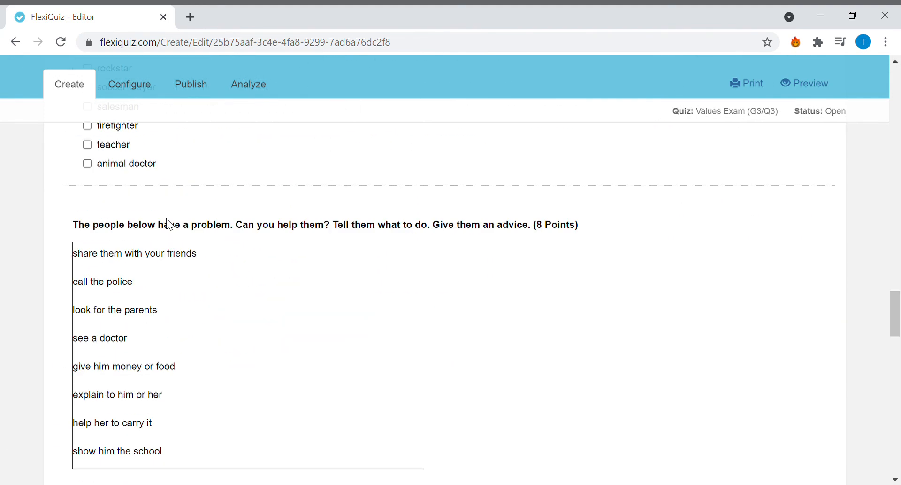
{"action": "scroll", "coordinate": [171, 219], "scroll_direction": "up", "scroll_amount": 10}
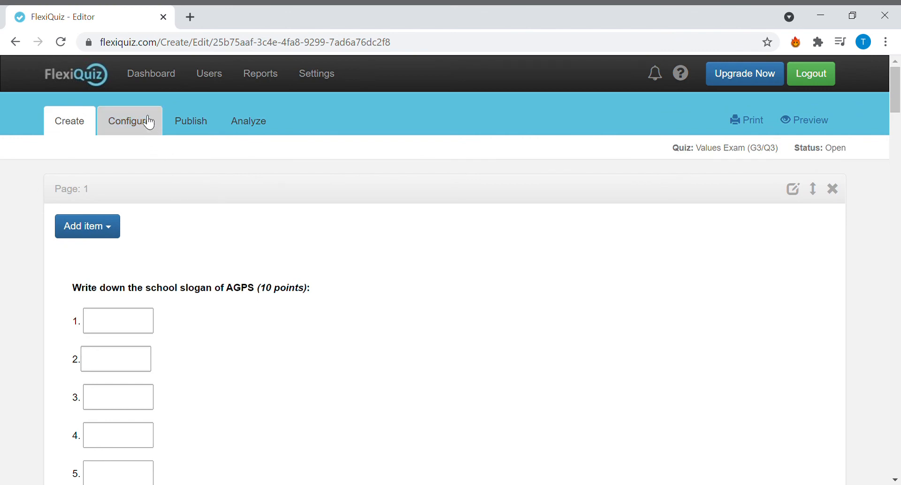
- Open English Exam (G3/ Q3) from the dashboard and examine the Individual Summary of respondents in its analysis
{"action": "left_click", "coordinate": [156, 75]}
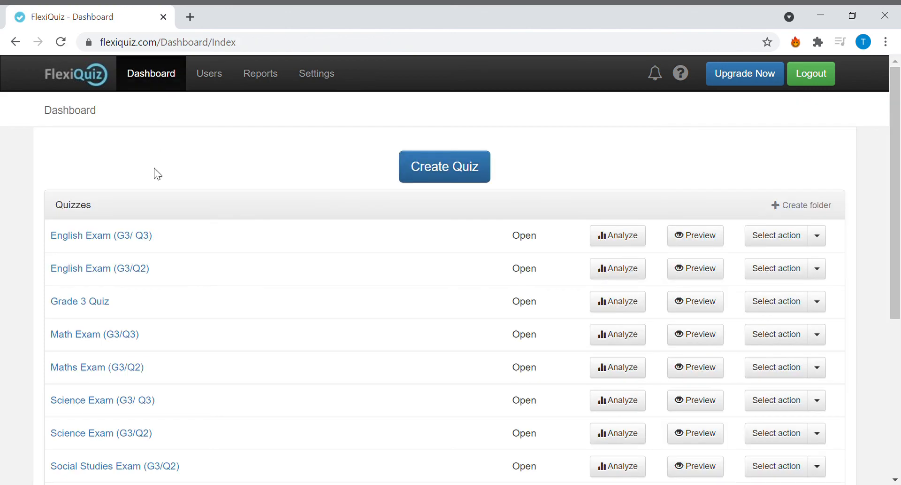
{"action": "left_click", "coordinate": [140, 243]}
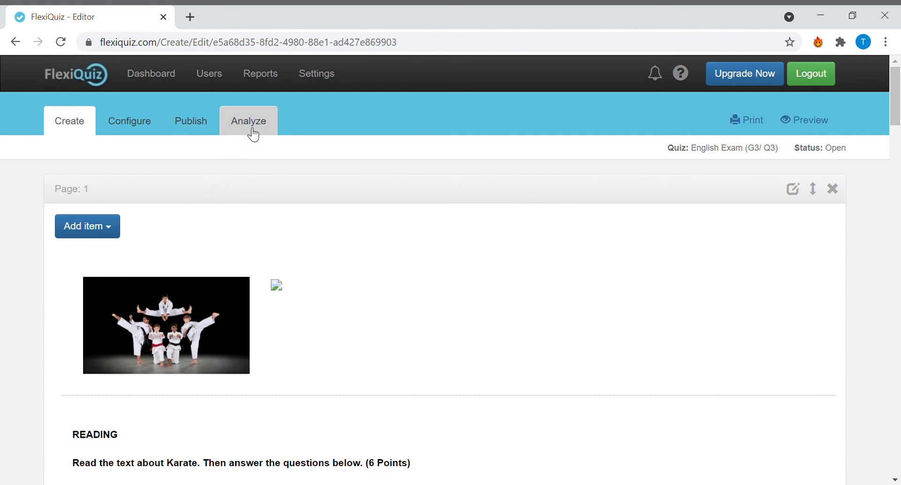
{"action": "left_click", "coordinate": [252, 134]}
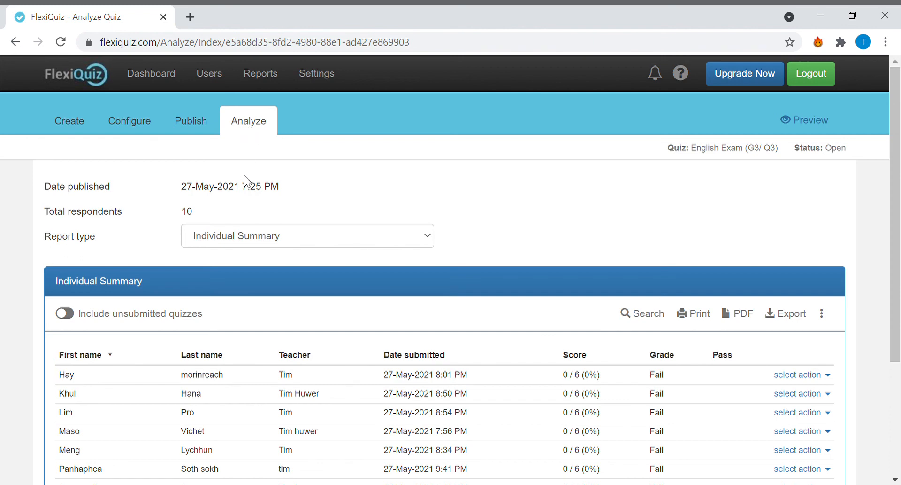
{"action": "scroll", "coordinate": [245, 183], "scroll_direction": "down", "scroll_amount": 4}
{"action": "scroll", "coordinate": [240, 195], "scroll_direction": "up", "scroll_amount": 4}
{"action": "scroll", "coordinate": [253, 191], "scroll_direction": "down", "scroll_amount": 4}
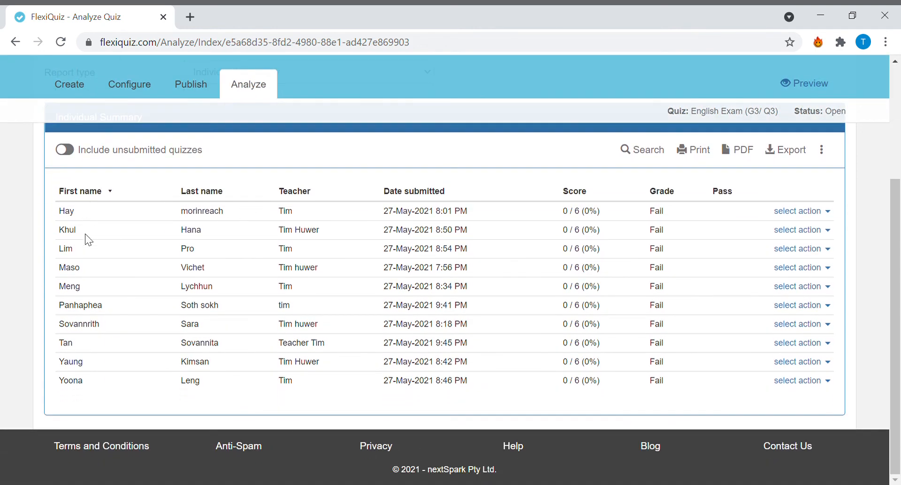
{"action": "scroll", "coordinate": [162, 319], "scroll_direction": "up", "scroll_amount": 4}
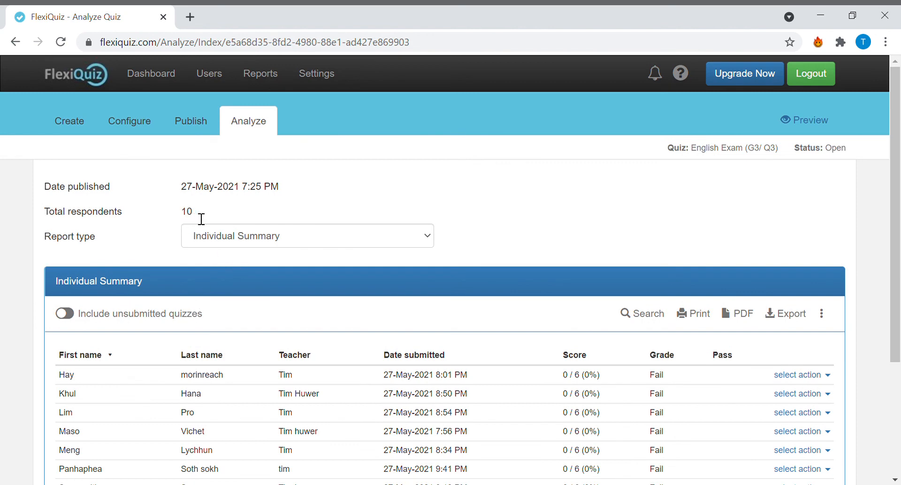
{"action": "scroll", "coordinate": [209, 216], "scroll_direction": "down", "scroll_amount": 3}
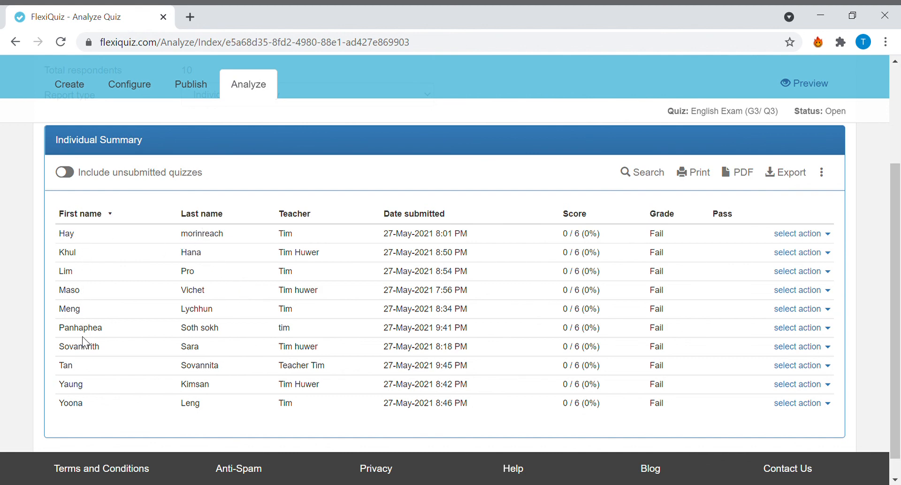
- View the first respondent's submission and examine the reading, sentence fragments, capitalizing and story-writing answers
{"action": "left_click", "coordinate": [828, 239]}
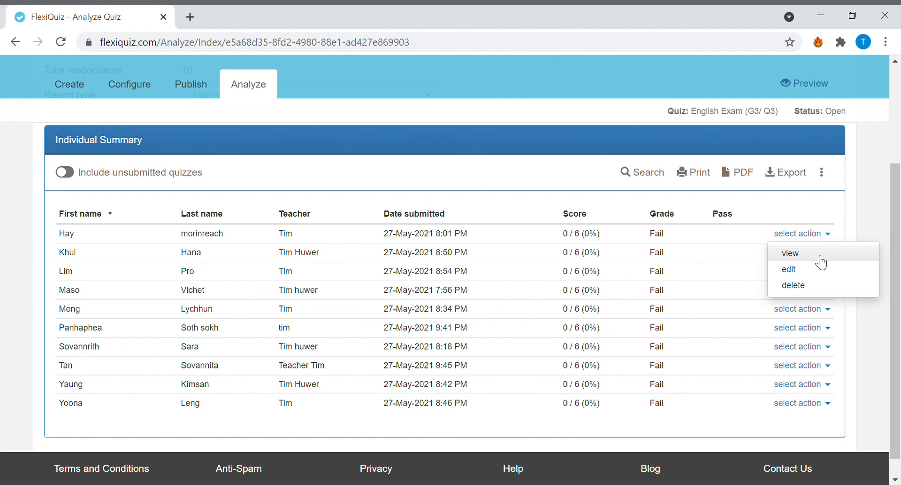
{"action": "left_click", "coordinate": [821, 257]}
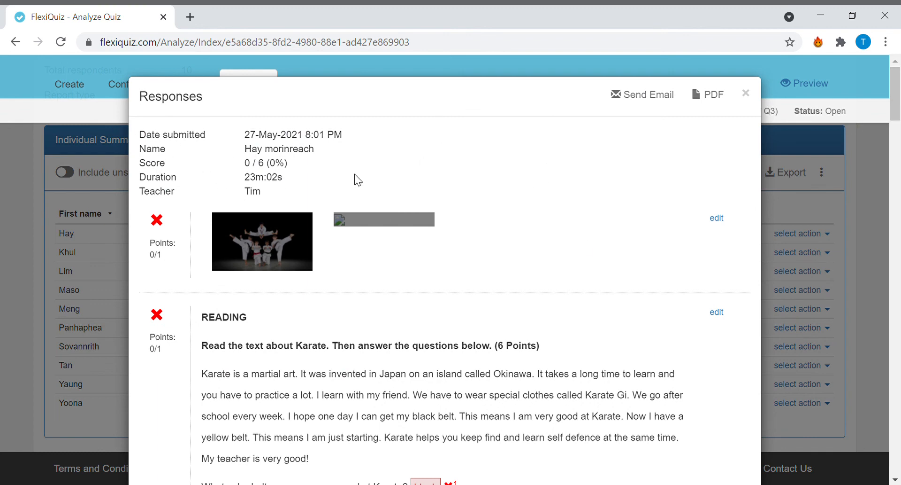
{"action": "scroll", "coordinate": [384, 166], "scroll_direction": "down", "scroll_amount": 8}
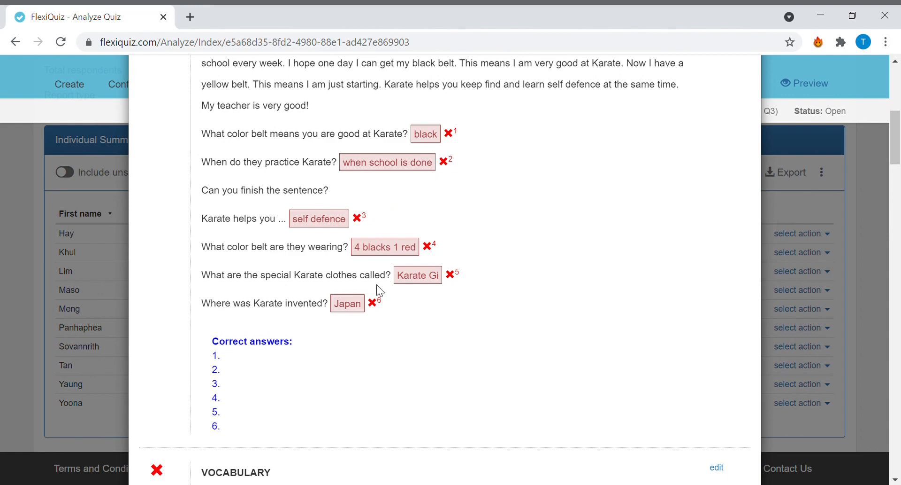
{"action": "scroll", "coordinate": [341, 394], "scroll_direction": "up", "scroll_amount": 5}
{"action": "scroll", "coordinate": [342, 392], "scroll_direction": "down", "scroll_amount": 4}
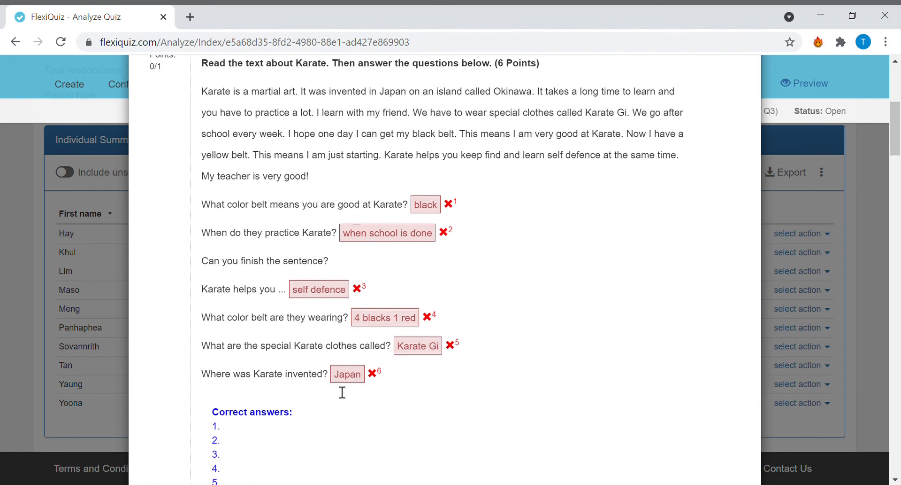
{"action": "scroll", "coordinate": [343, 392], "scroll_direction": "down", "scroll_amount": 15}
{"action": "scroll", "coordinate": [340, 391], "scroll_direction": "up", "scroll_amount": 7}
{"action": "scroll", "coordinate": [338, 391], "scroll_direction": "down", "scroll_amount": 7}
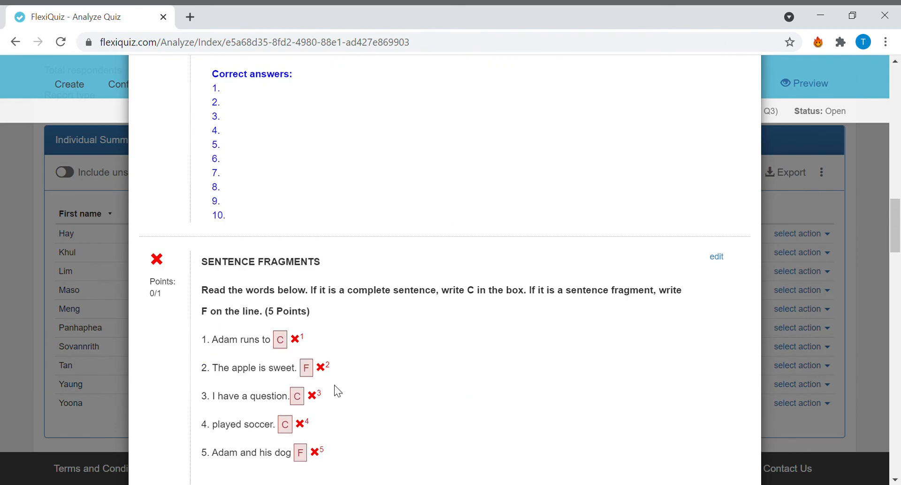
{"action": "scroll", "coordinate": [338, 391], "scroll_direction": "down", "scroll_amount": 20}
{"action": "scroll", "coordinate": [338, 391], "scroll_direction": "up", "scroll_amount": 4}
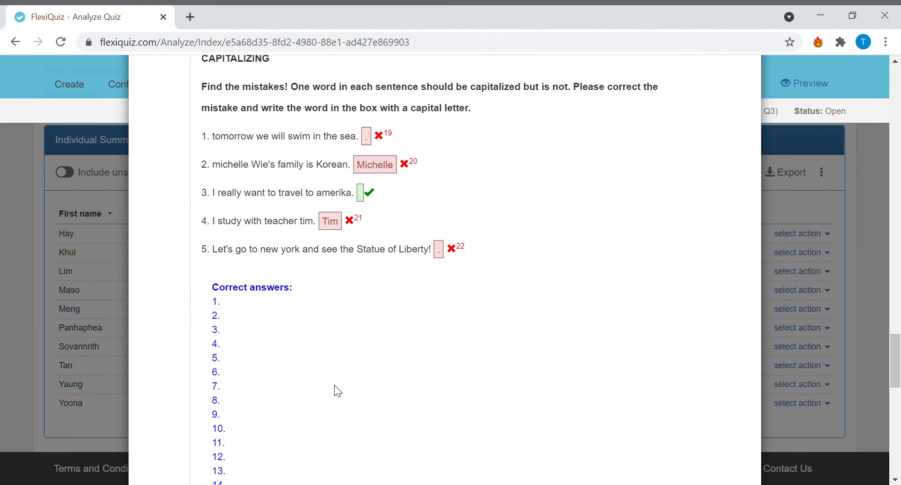
{"action": "scroll", "coordinate": [338, 391], "scroll_direction": "up", "scroll_amount": 5}
{"action": "scroll", "coordinate": [338, 391], "scroll_direction": "down", "scroll_amount": 19}
{"action": "scroll", "coordinate": [338, 391], "scroll_direction": "up", "scroll_amount": 7}
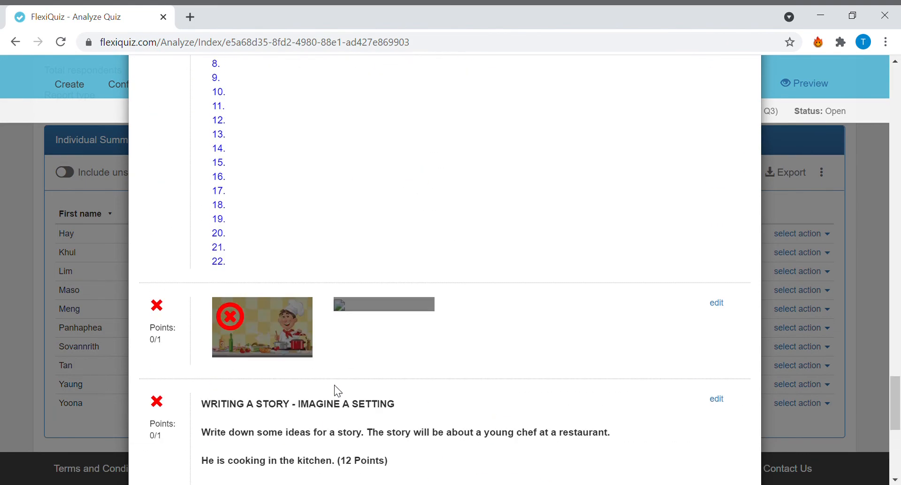
{"action": "scroll", "coordinate": [338, 391], "scroll_direction": "up", "scroll_amount": 20}
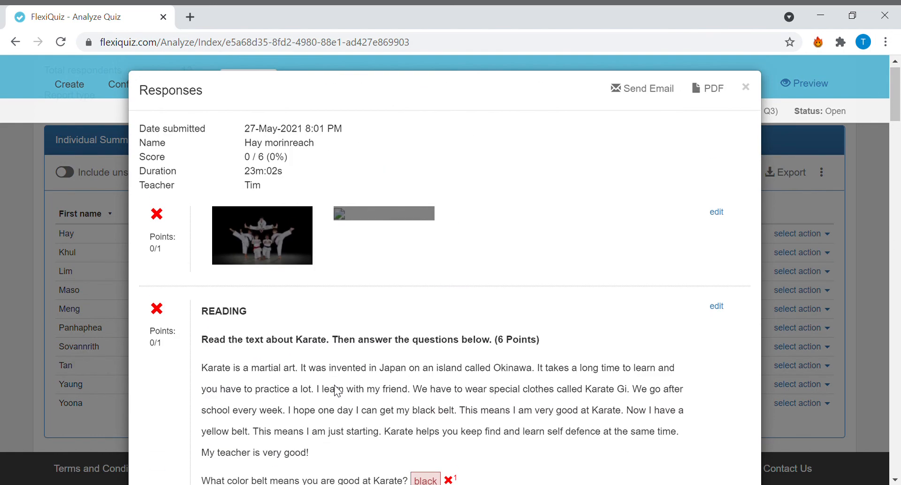
- Recheck the first respondent's reading answers and create a PDF copy of the response report
{"action": "scroll", "coordinate": [337, 390], "scroll_direction": "down", "scroll_amount": 4}
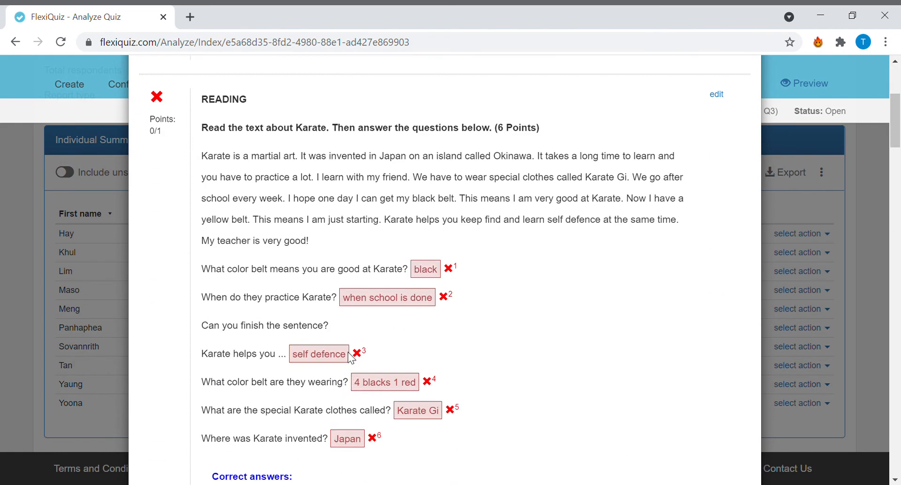
{"action": "scroll", "coordinate": [321, 243], "scroll_direction": "down", "scroll_amount": 1}
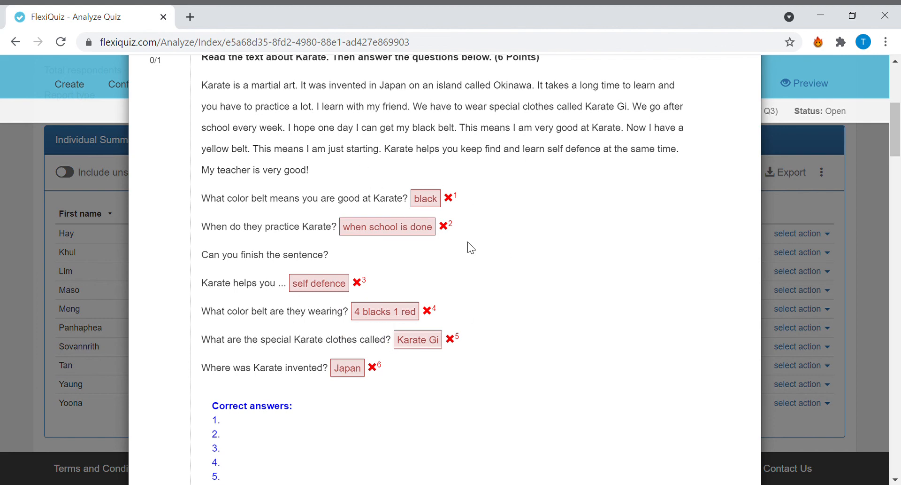
{"action": "scroll", "coordinate": [469, 255], "scroll_direction": "up", "scroll_amount": 6}
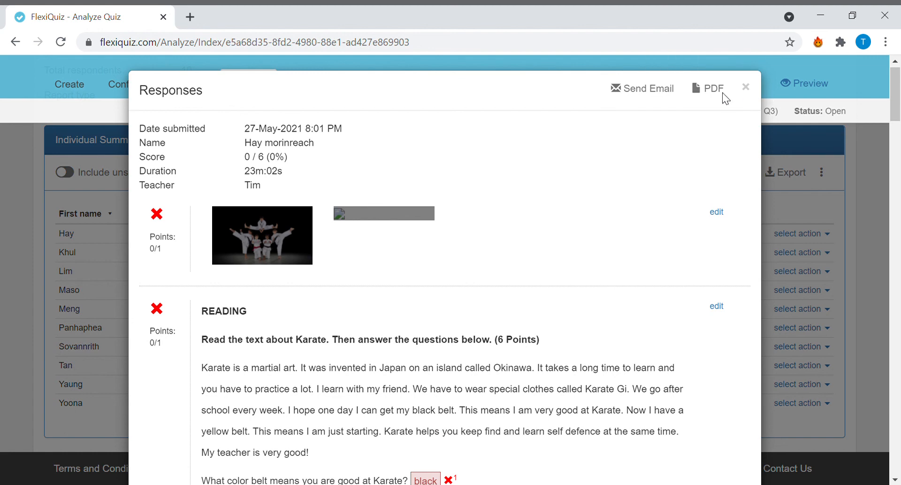
{"action": "scroll", "coordinate": [699, 94], "scroll_direction": "down", "scroll_amount": 1}
{"action": "scroll", "coordinate": [701, 90], "scroll_direction": "up", "scroll_amount": 1}
{"action": "left_click", "coordinate": [707, 101]}
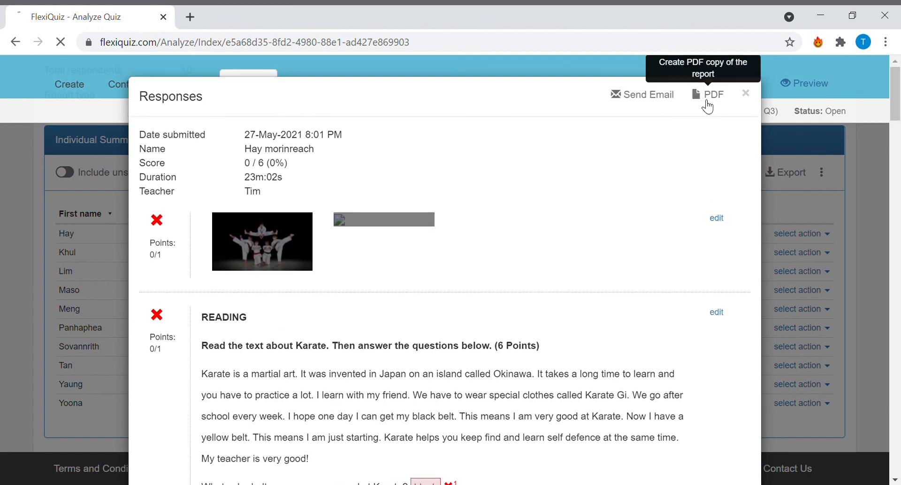